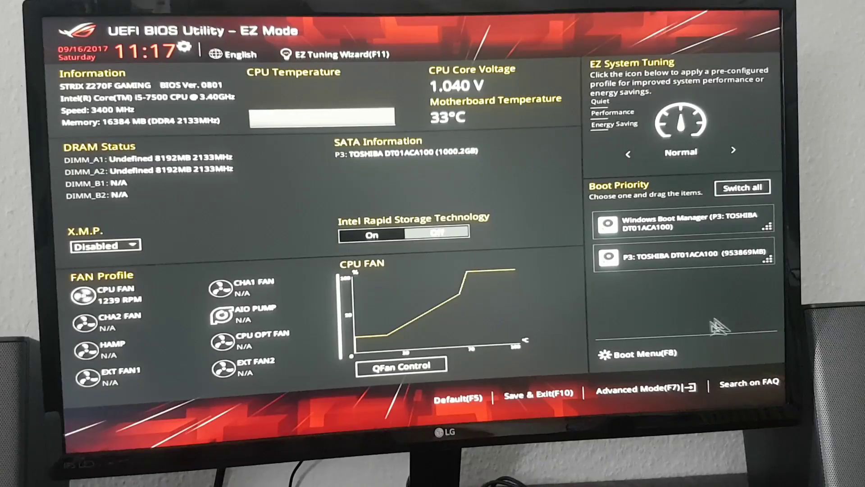
# In the BIOS, set APM's Restore AC Power Loss to Power On, then save and reset.
pyautogui.click(655, 391)
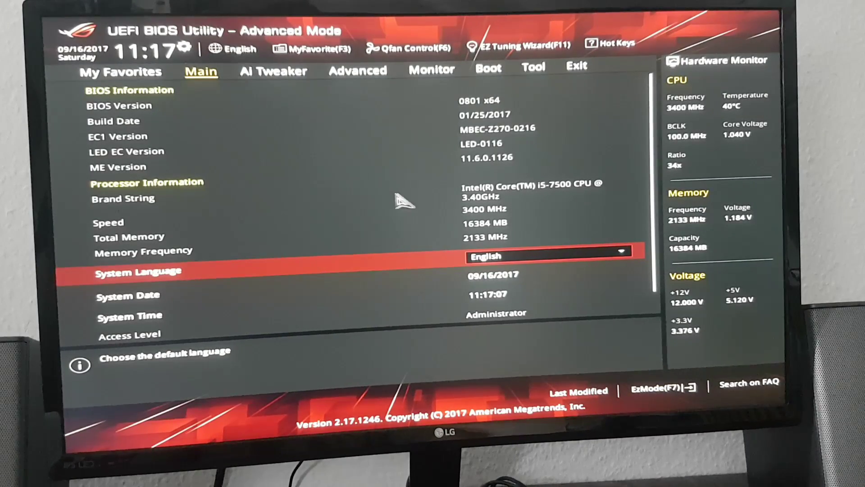
pyautogui.click(353, 74)
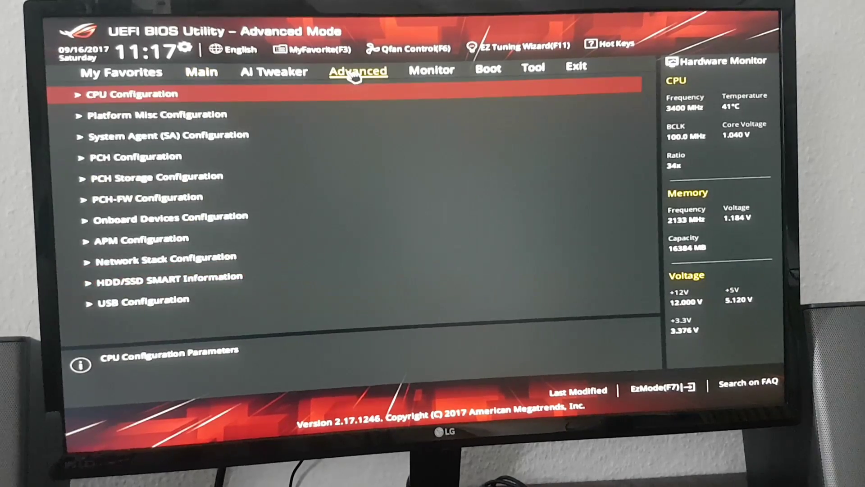
pyautogui.click(120, 246)
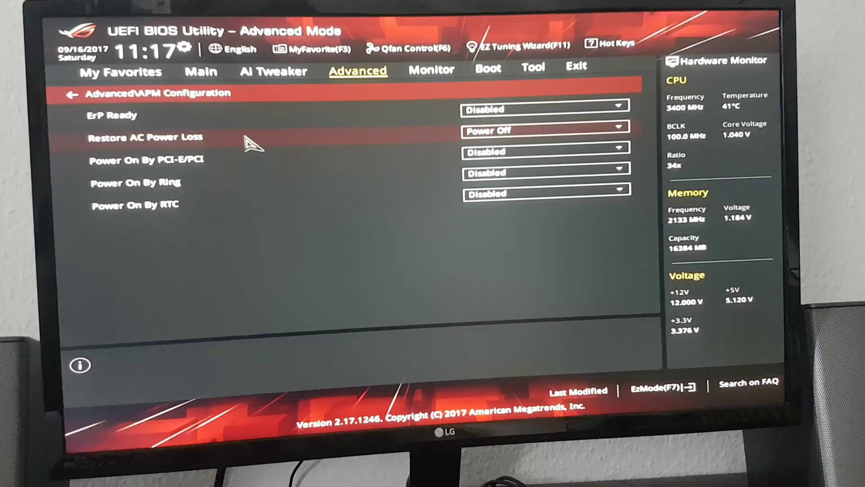
pyautogui.click(516, 132)
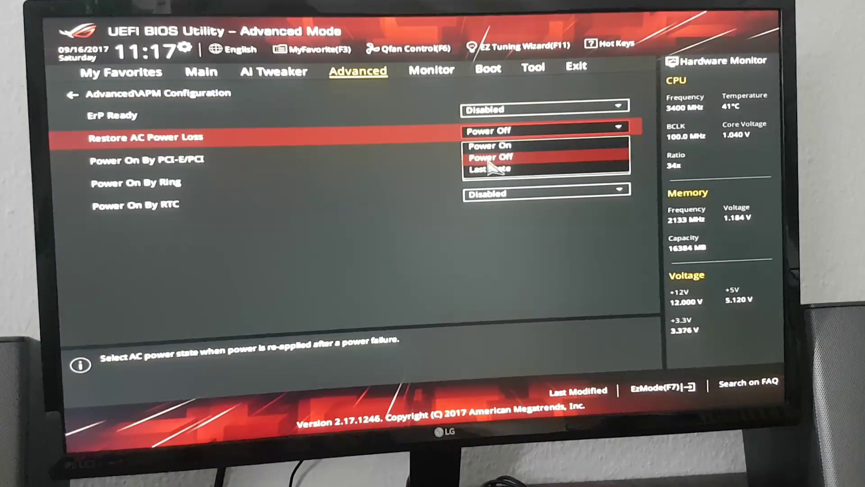
pyautogui.click(519, 144)
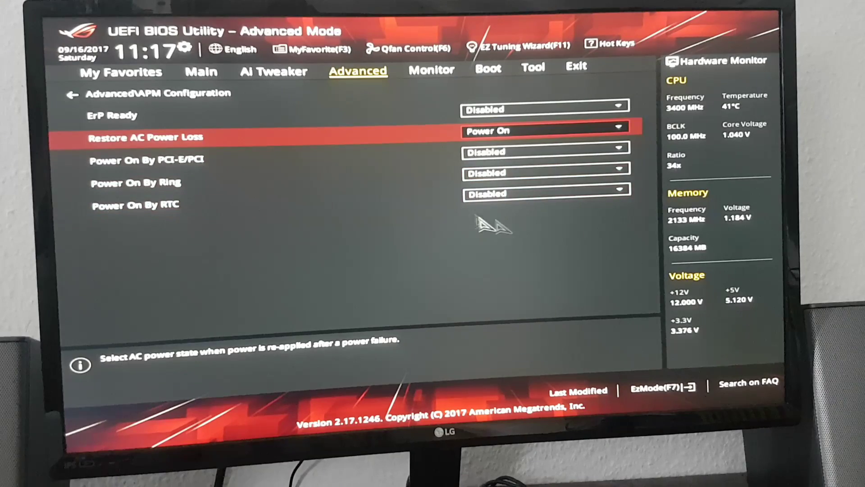
pyautogui.click(585, 67)
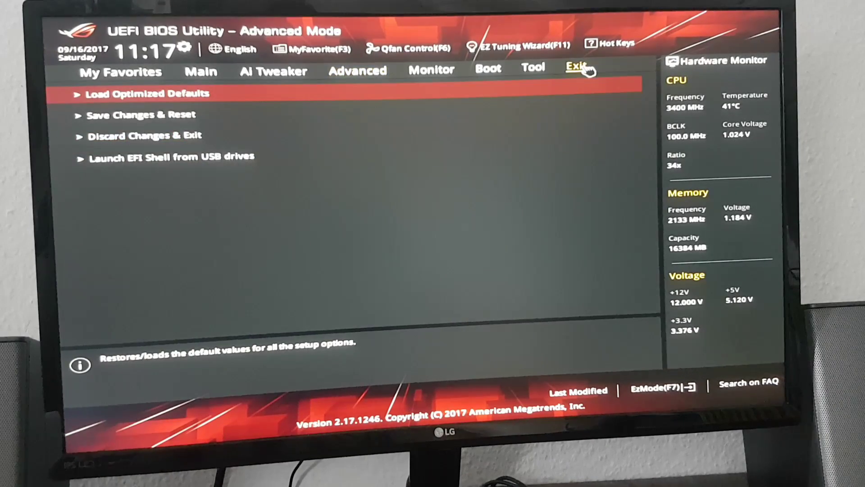
pyautogui.click(163, 116)
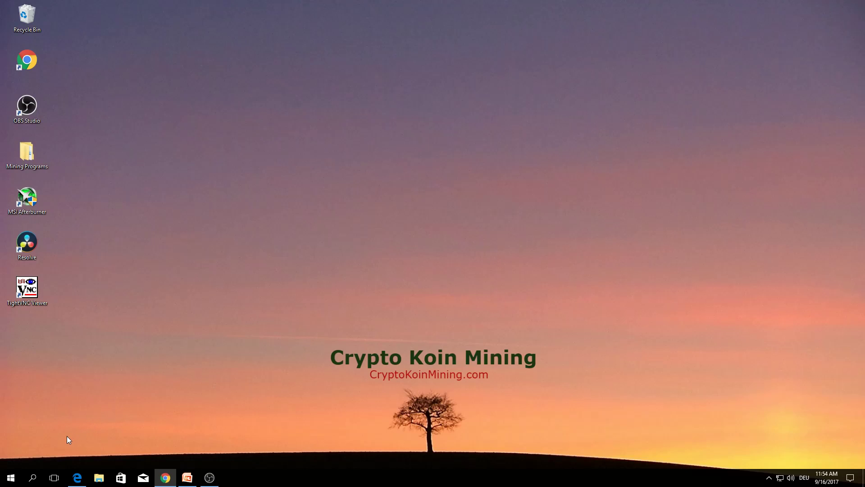
# In admin PowerShell, run BCDEdit /set bootstatuspolicy ignoreshutdownfailures.
pyautogui.rightClick(17, 480)
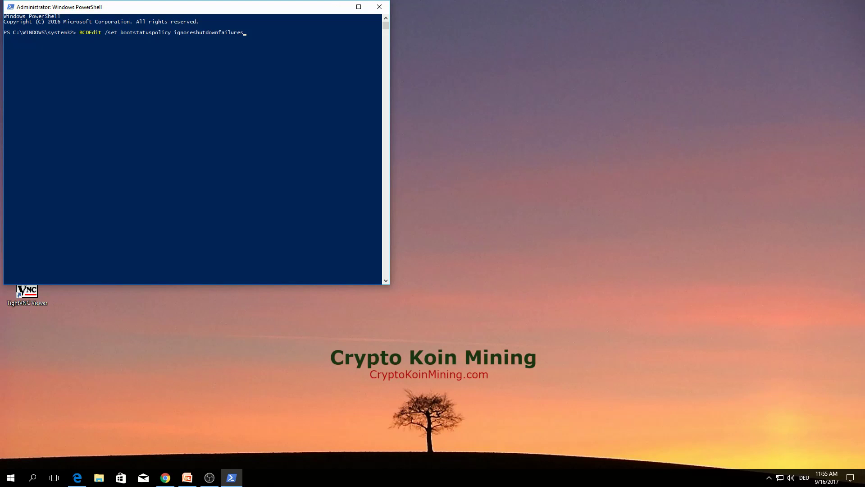
pyautogui.press('Return')
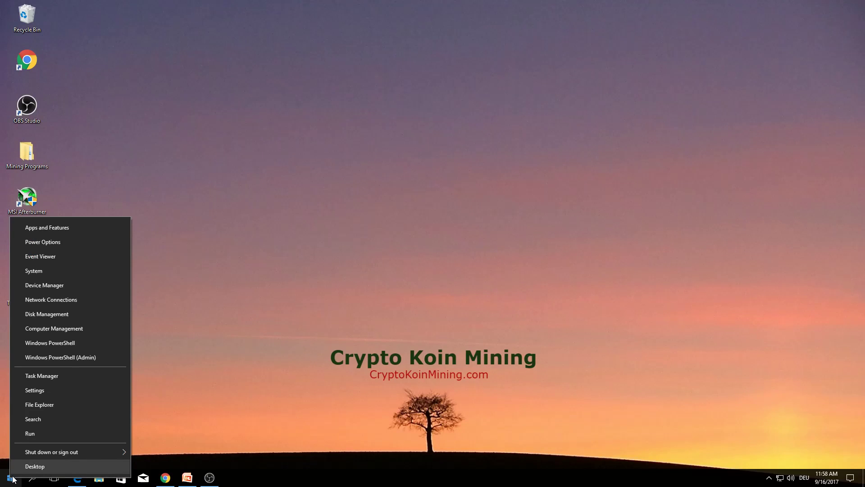
# In netplwiz, untick 'Users must enter a user name and password' and confirm the account password.
pyautogui.click(38, 433)
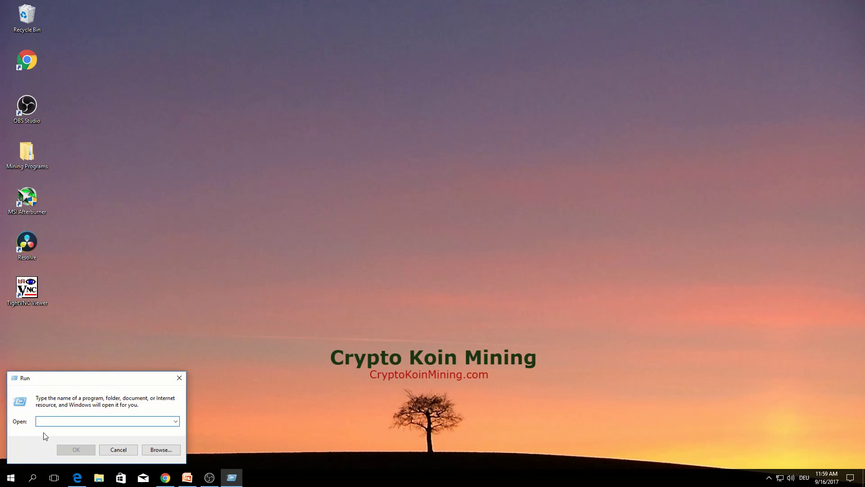
pyautogui.write('netplwiz')
pyautogui.click(77, 449)
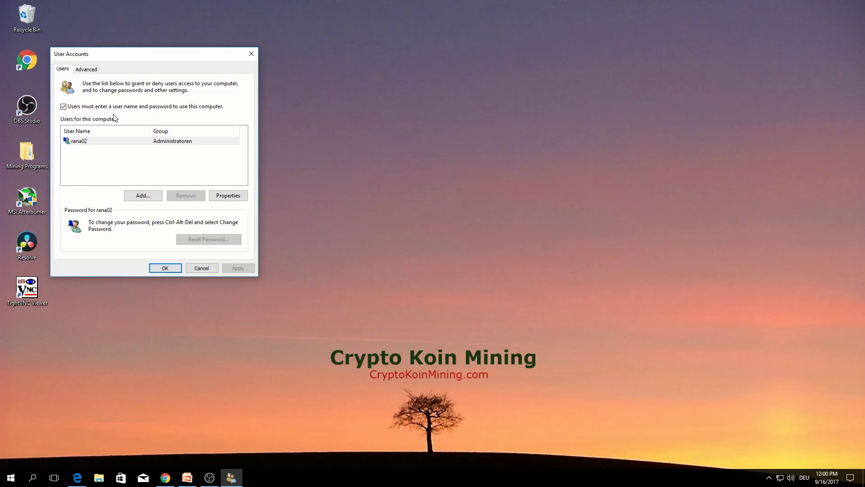
pyautogui.click(63, 107)
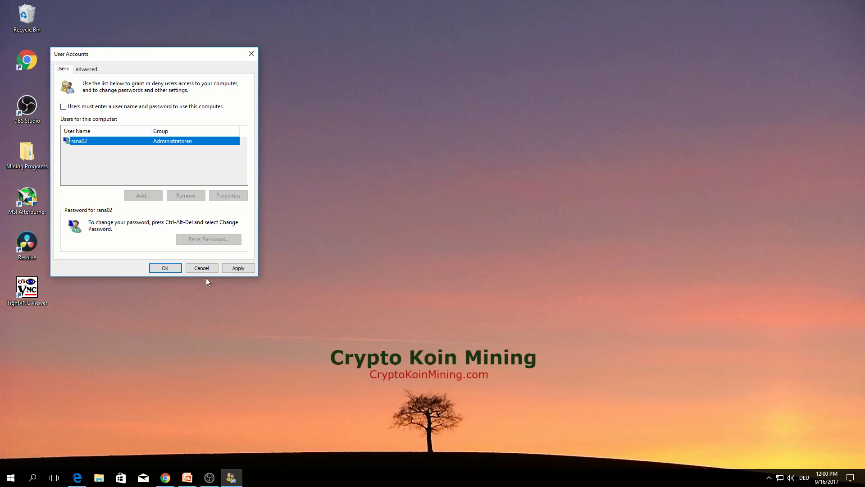
pyautogui.click(238, 267)
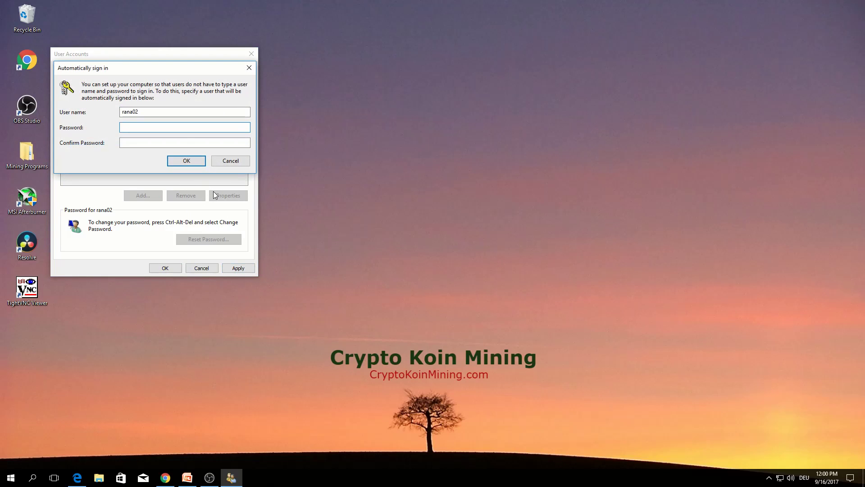
pyautogui.write('********')
pyautogui.click(154, 142)
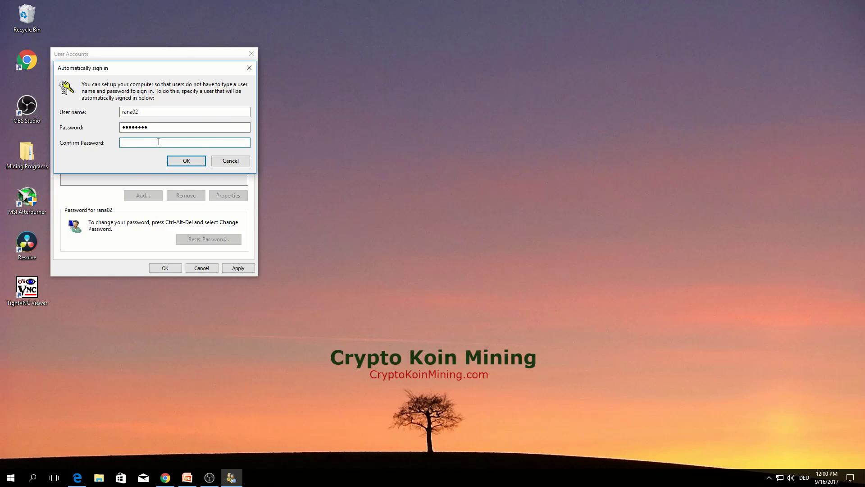
pyautogui.write('********')
pyautogui.click(188, 162)
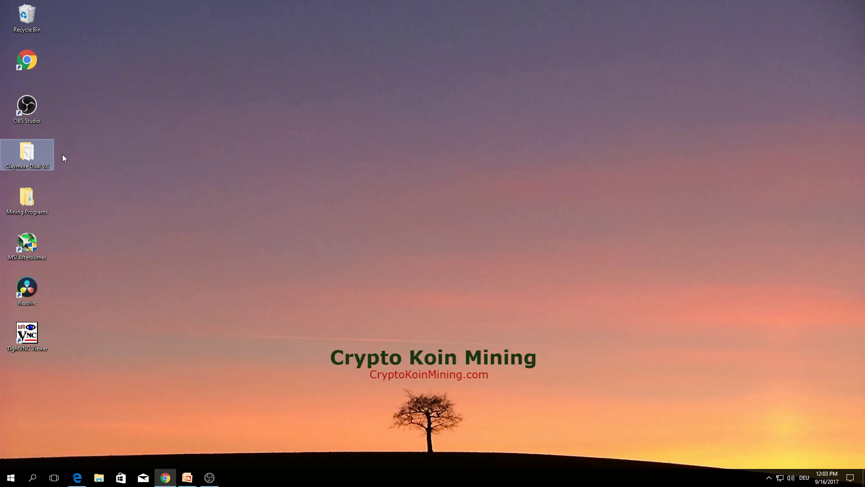
# In Claymore Dual 9.8, review start.bat's miner command, then test-run start and close the miner.
pyautogui.doubleClick(30, 158)
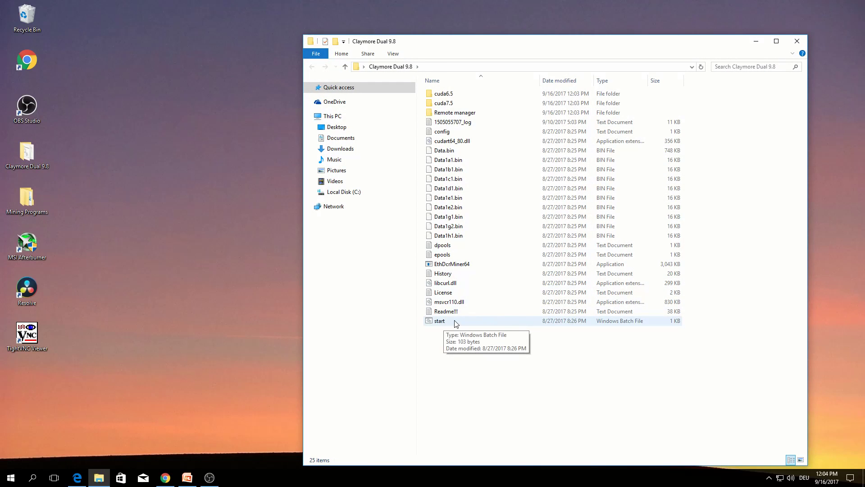
pyautogui.doubleClick(455, 324)
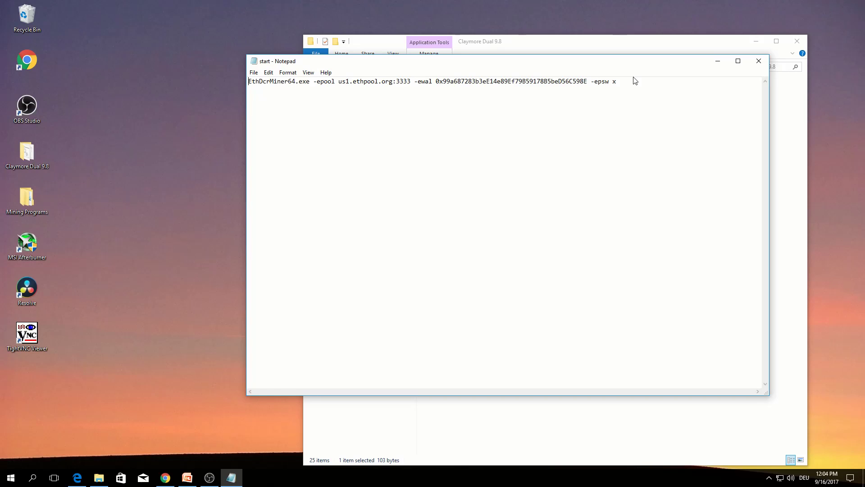
pyautogui.click(758, 60)
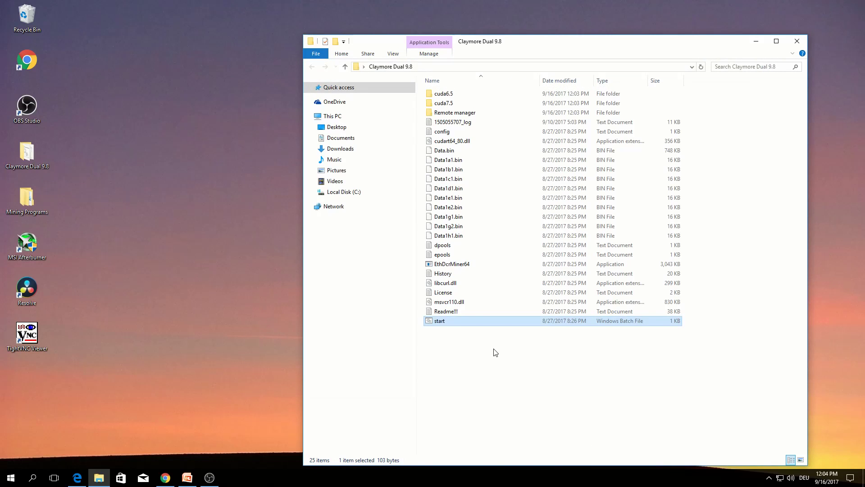
pyautogui.doubleClick(460, 322)
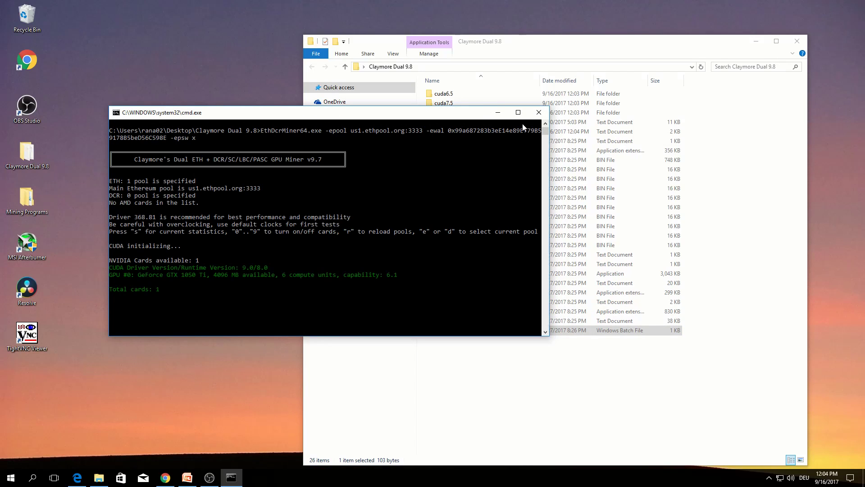
pyautogui.click(539, 112)
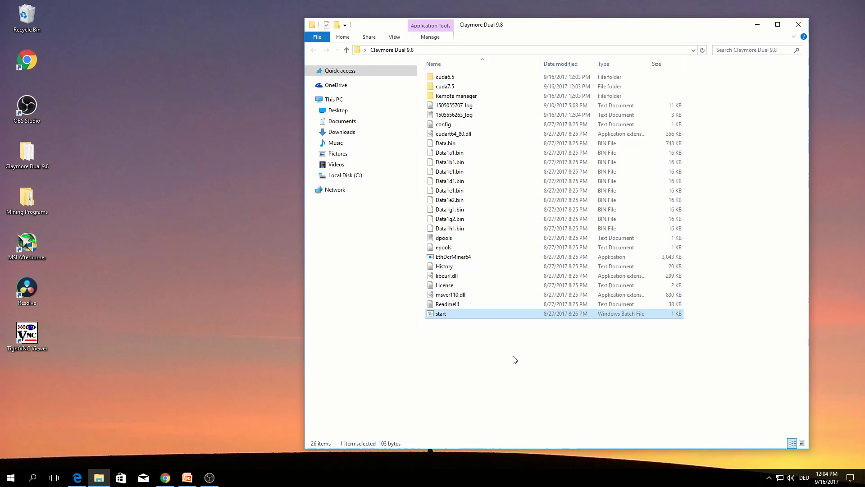
# Create a shortcut to the start file and rename it 'start - Auto'.
pyautogui.rightClick(455, 315)
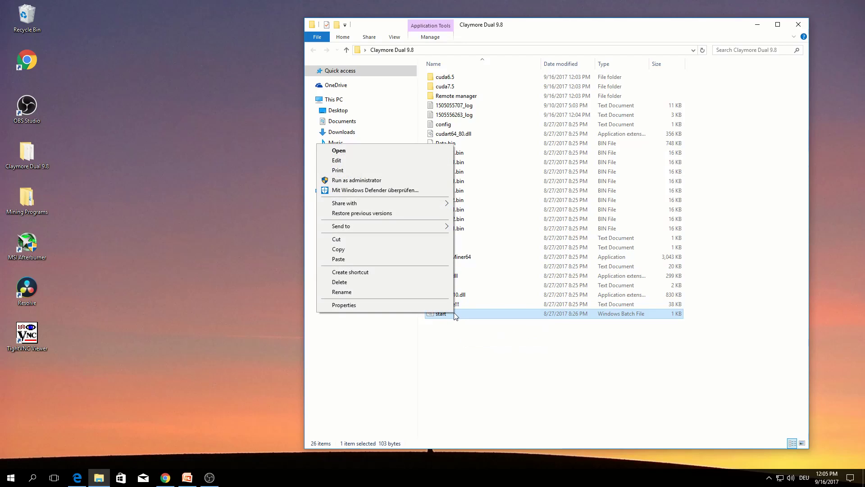
pyautogui.click(377, 273)
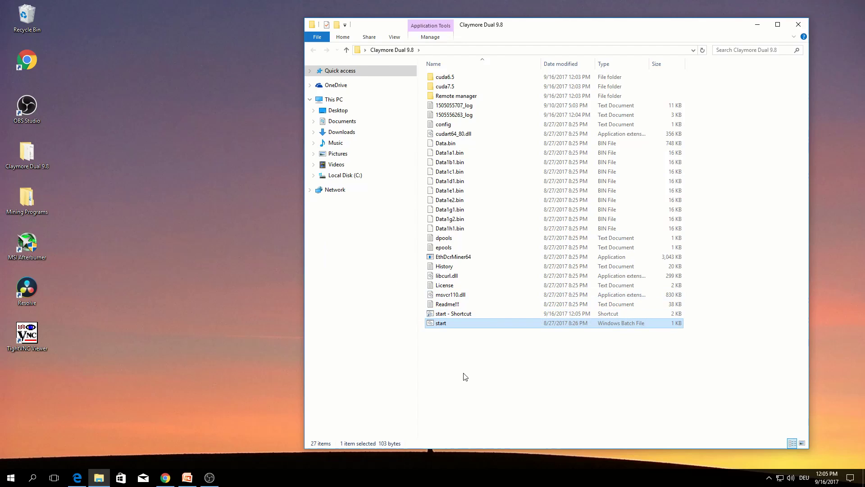
pyautogui.click(459, 315)
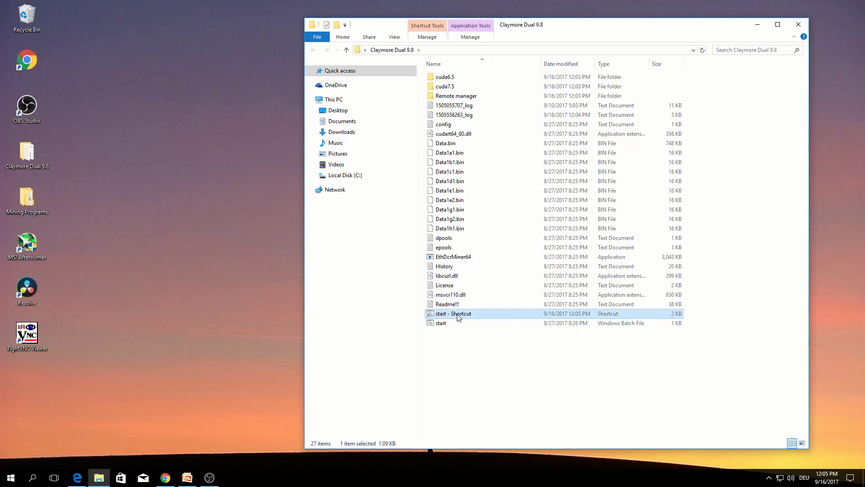
pyautogui.rightClick(459, 317)
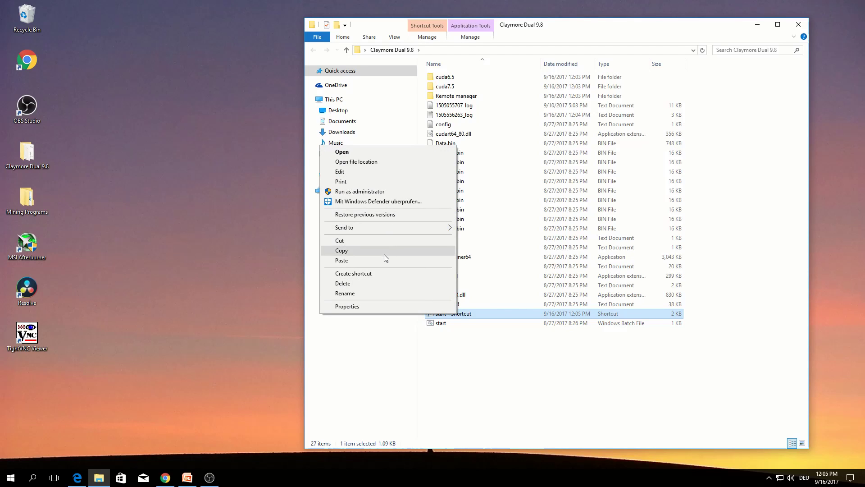
pyautogui.click(361, 295)
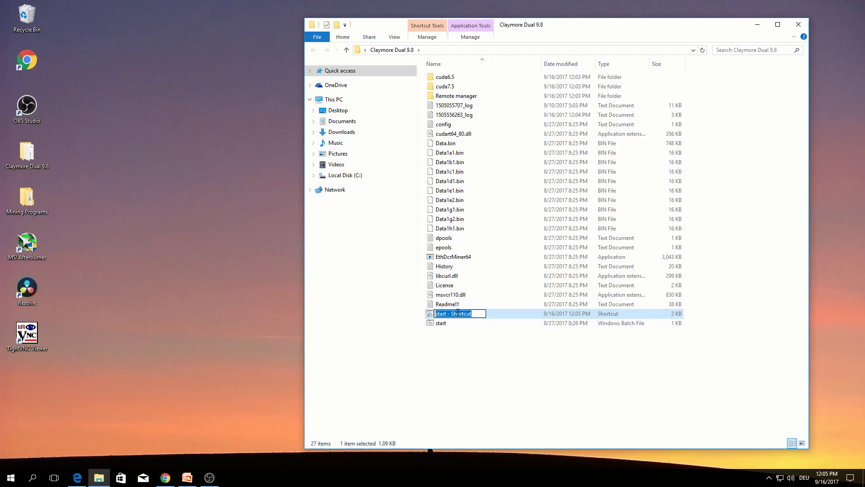
pyautogui.moveTo(451, 313); pyautogui.dragTo(498, 318)
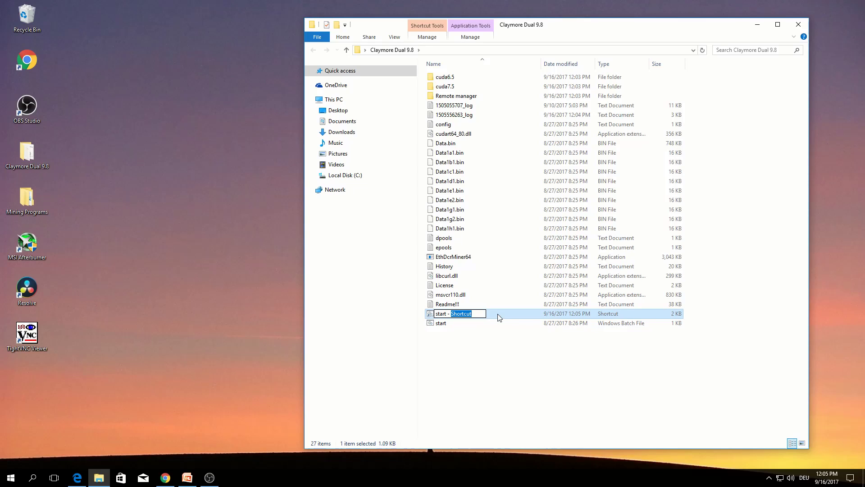
pyautogui.write('Auto')
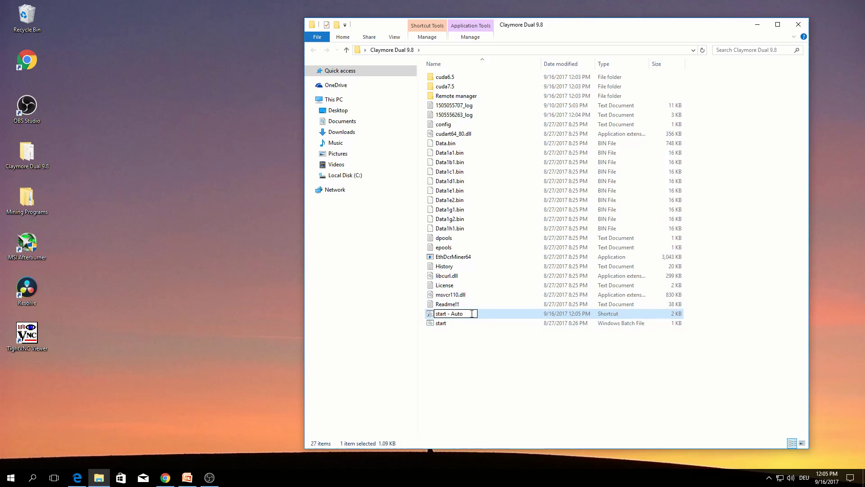
pyautogui.click(449, 324)
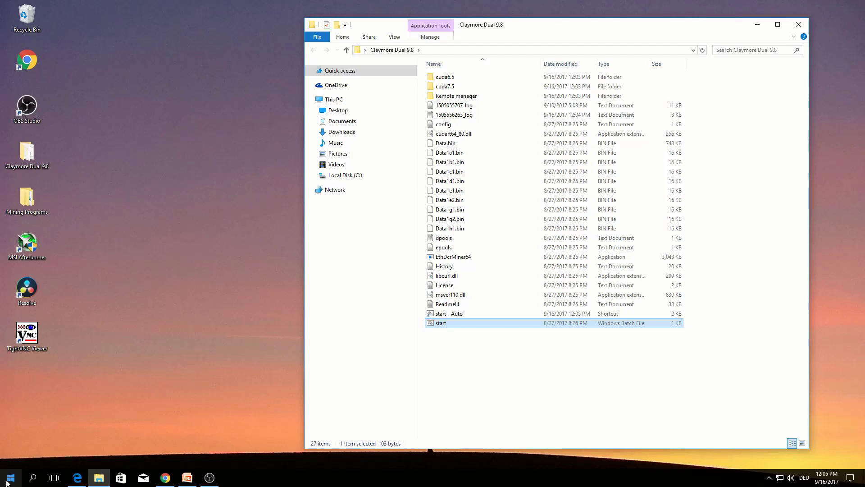
# Open the Windows Startup folder by running shell:startup.
pyautogui.rightClick(11, 481)
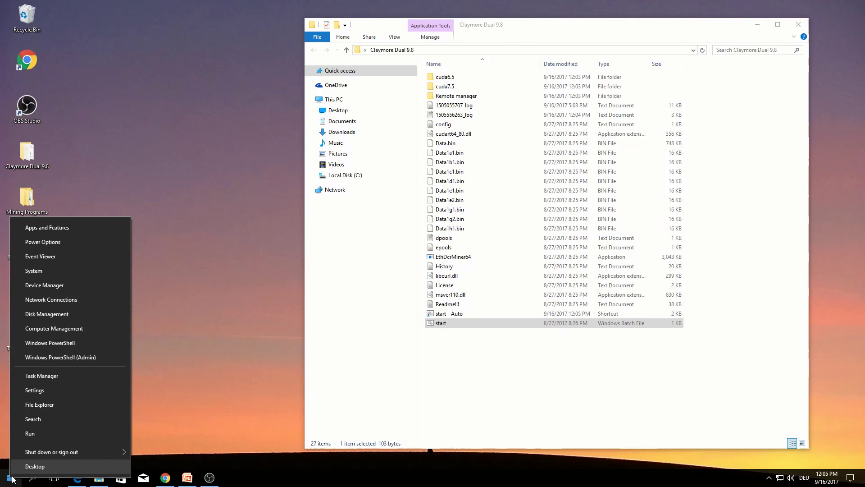
pyautogui.moveTo(22, 455)
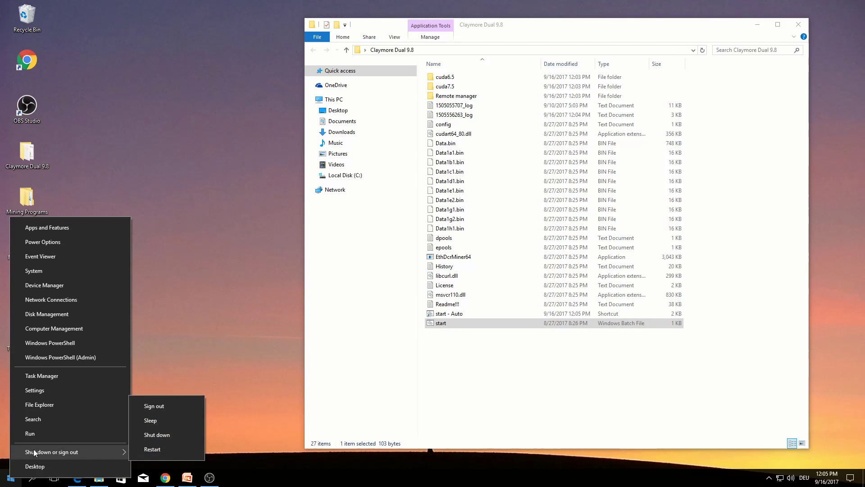
pyautogui.click(39, 433)
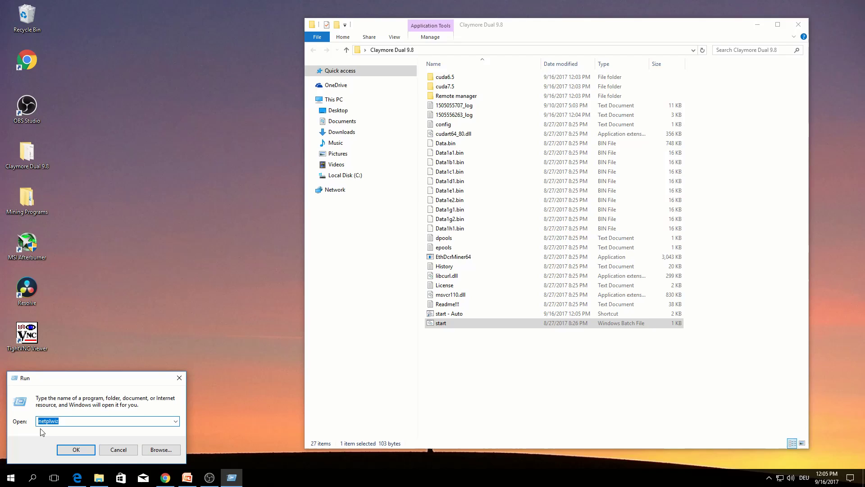
pyautogui.write('sh')
pyautogui.click(53, 434)
pyautogui.click(57, 421)
pyautogui.click(76, 450)
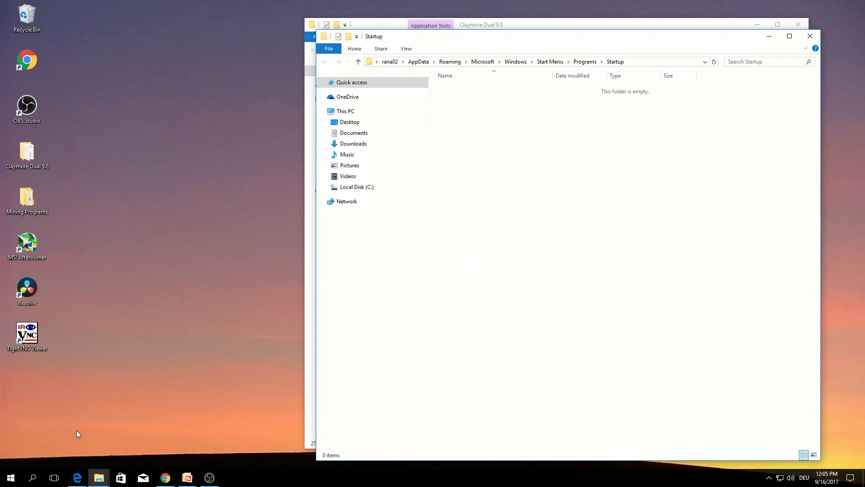
# Copy the start - Auto shortcut from Claymore Dual 9.8 into the Startup folder.
pyautogui.moveTo(505, 42); pyautogui.dragTo(189, 100)
pyautogui.moveTo(564, 29); pyautogui.dragTo(619, 23)
pyautogui.click(254, 104)
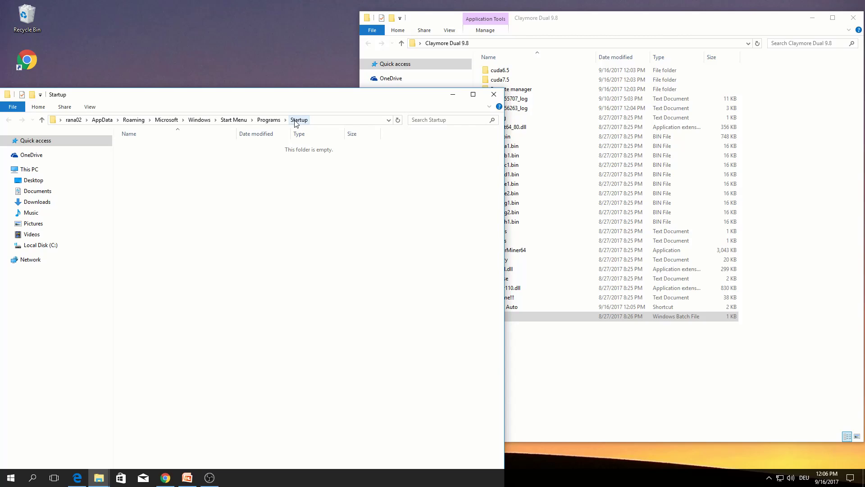
pyautogui.click(587, 367)
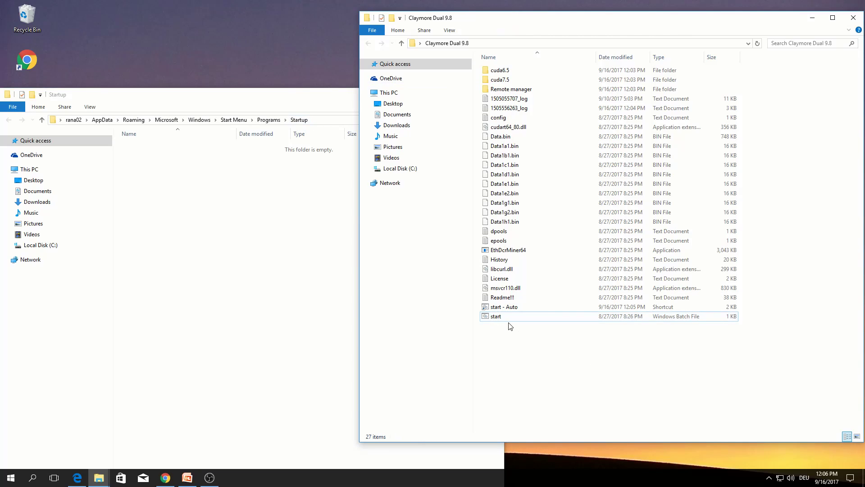
pyautogui.click(507, 306)
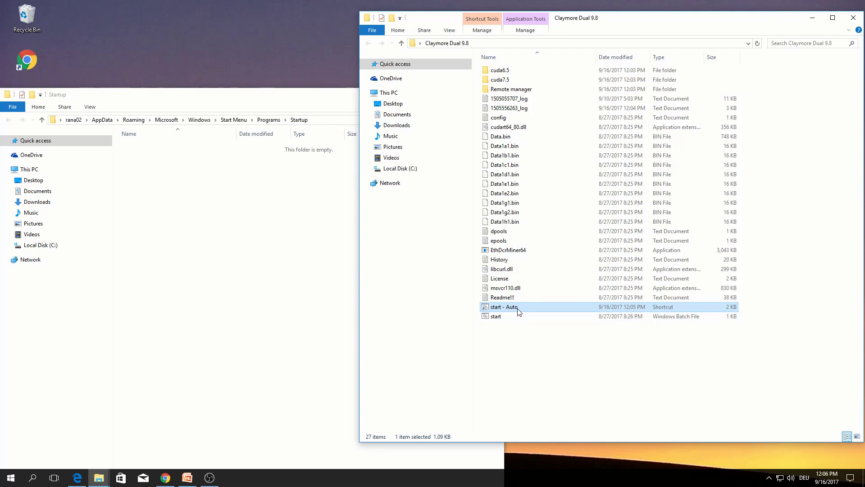
pyautogui.rightClick(518, 308)
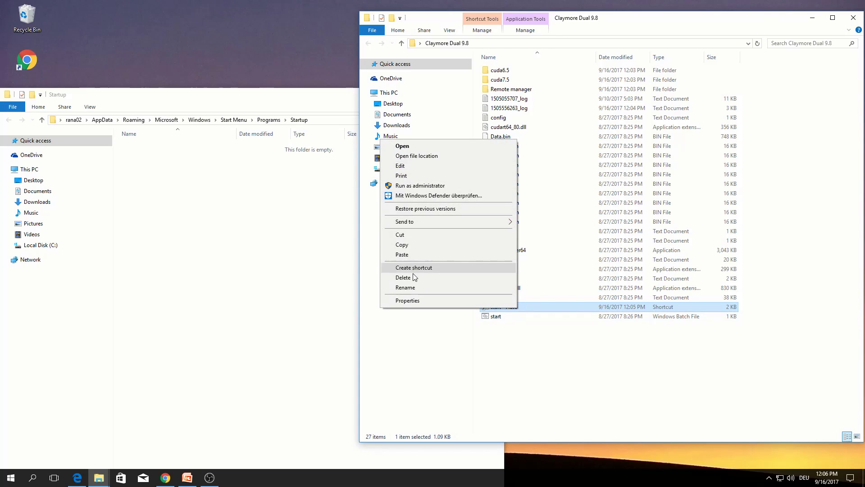
pyautogui.click(409, 245)
pyautogui.click(172, 188)
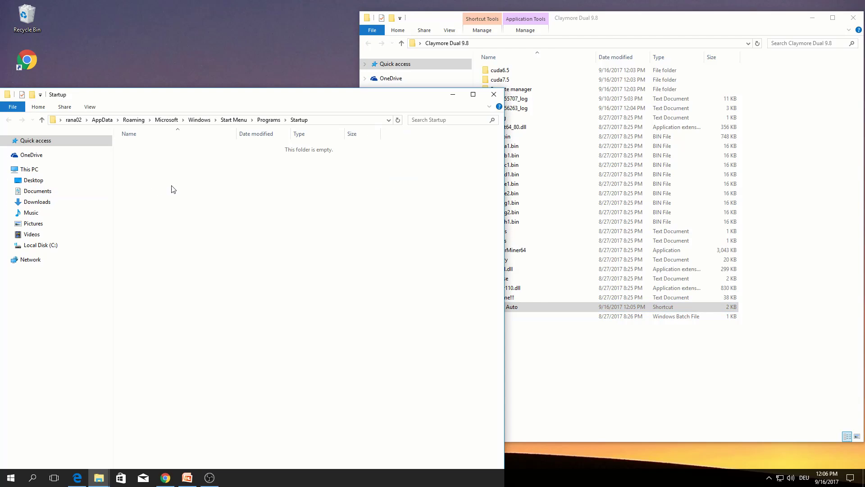
pyautogui.rightClick(189, 191)
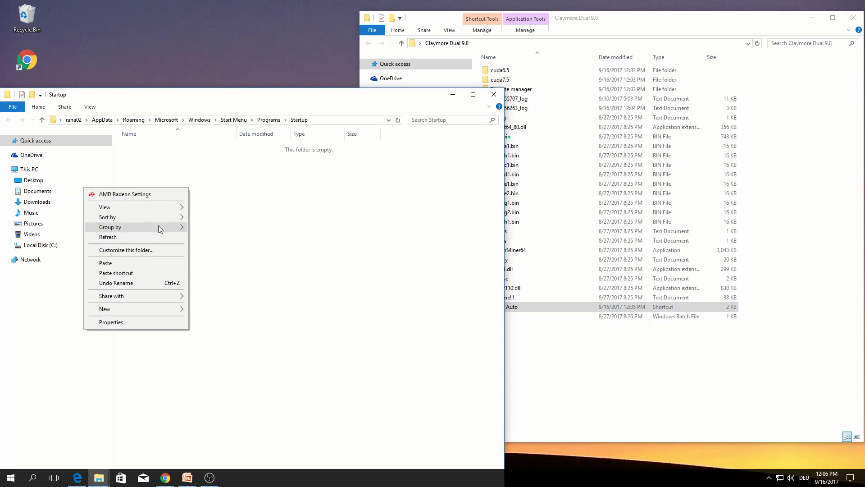
pyautogui.click(279, 227)
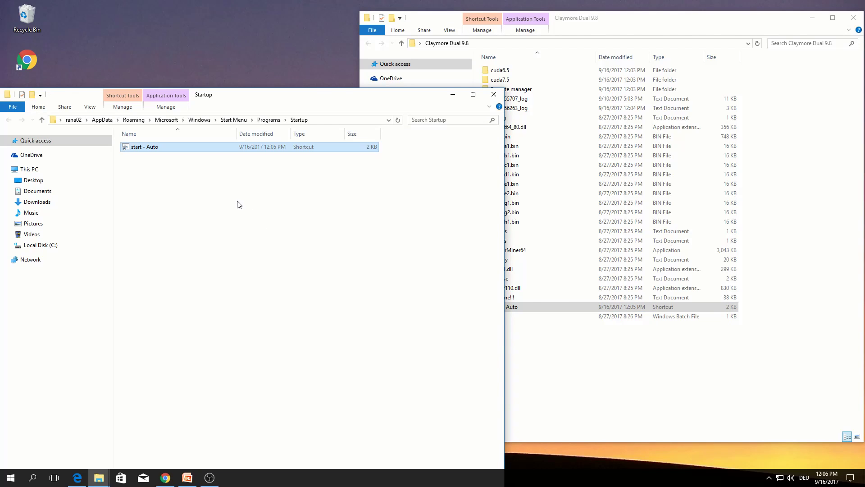
# Close the Startup folder window.
pyautogui.click(552, 359)
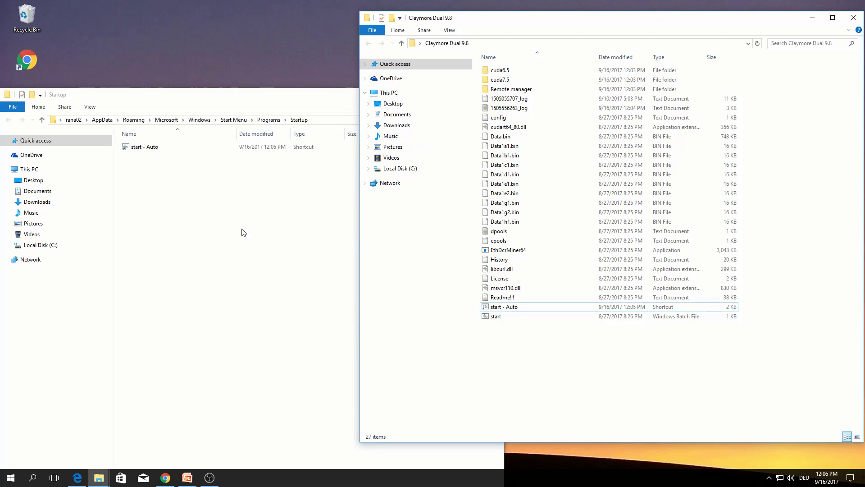
pyautogui.click(260, 224)
pyautogui.click(494, 95)
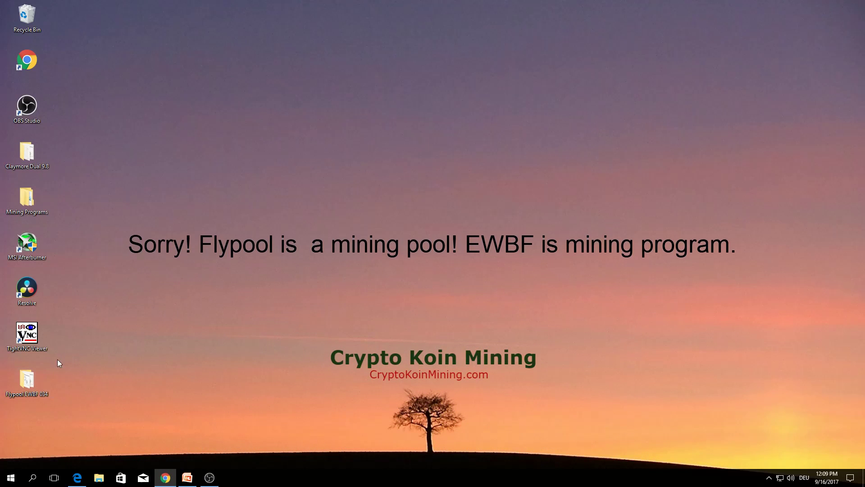
# Open Flypool EWBF 034 and create a shortcut to the fypool batch file.
pyautogui.doubleClick(27, 385)
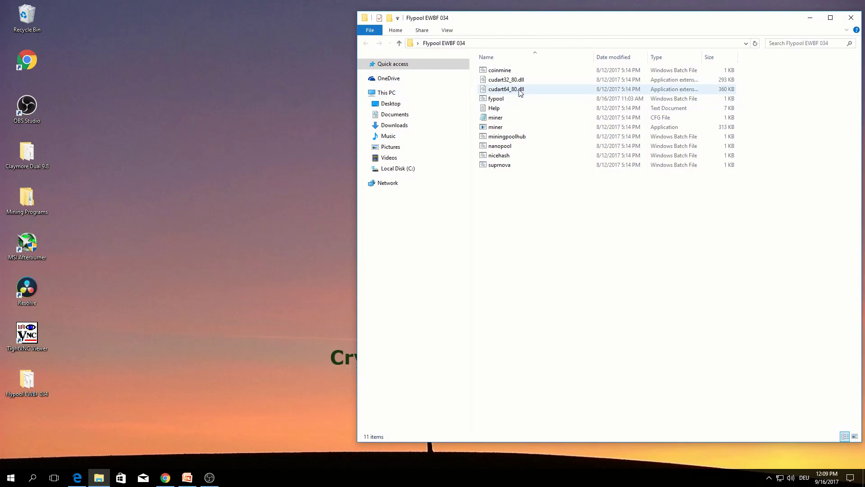
pyautogui.click(506, 102)
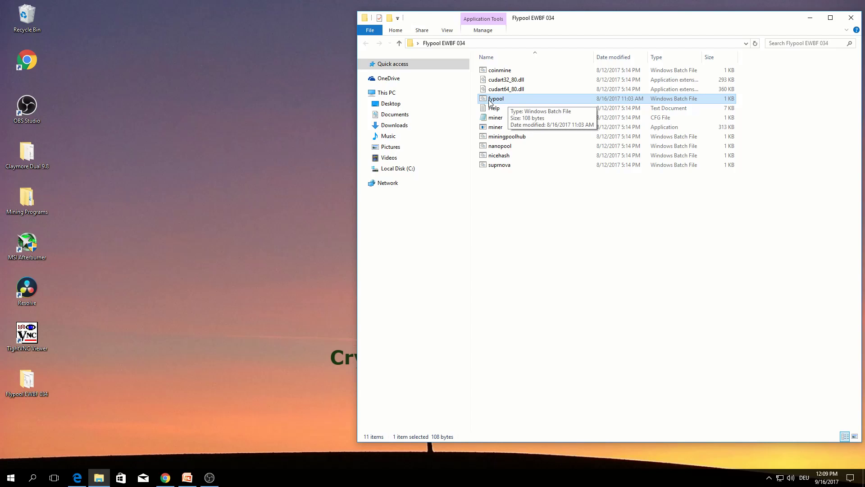
pyautogui.rightClick(503, 100)
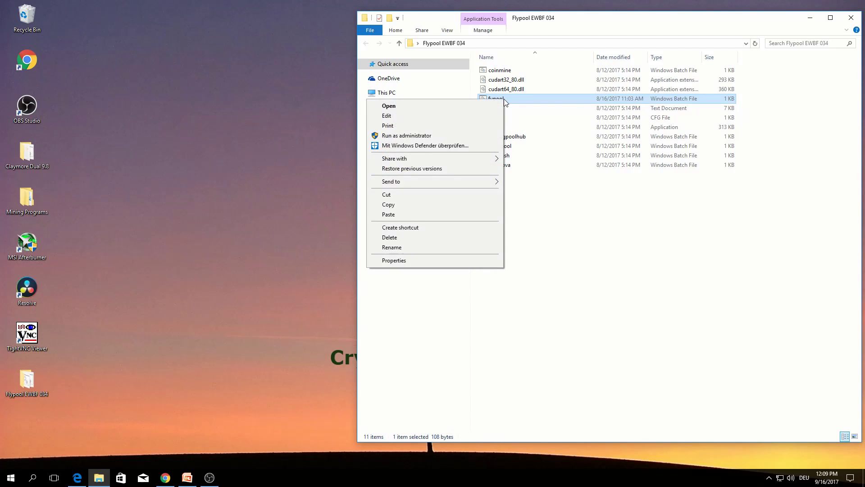
pyautogui.click(400, 227)
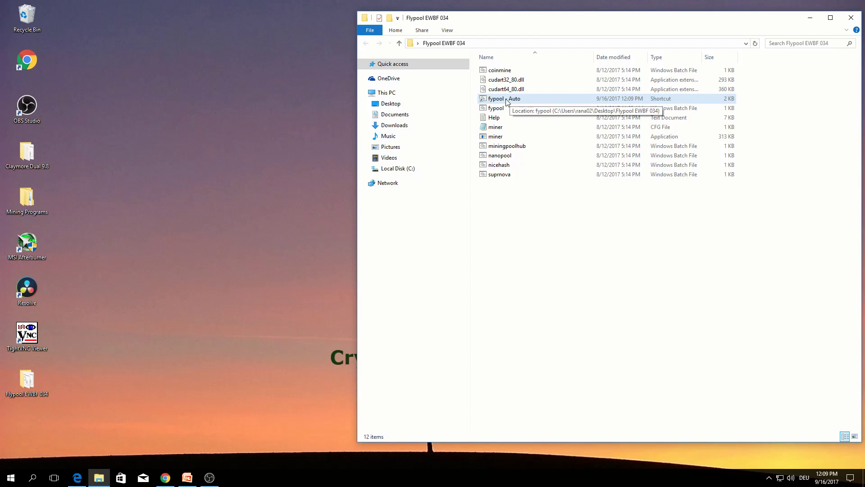
# Open the Startup folder with shell:startup.
pyautogui.rightClick(14, 482)
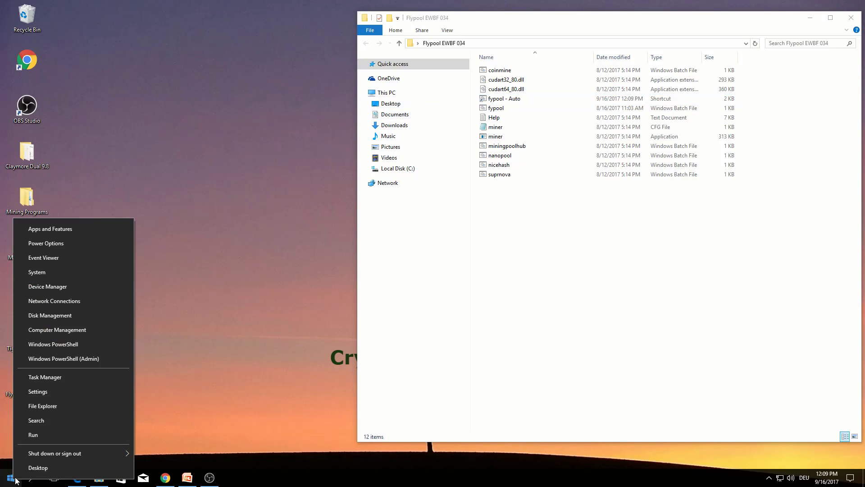
pyautogui.click(44, 438)
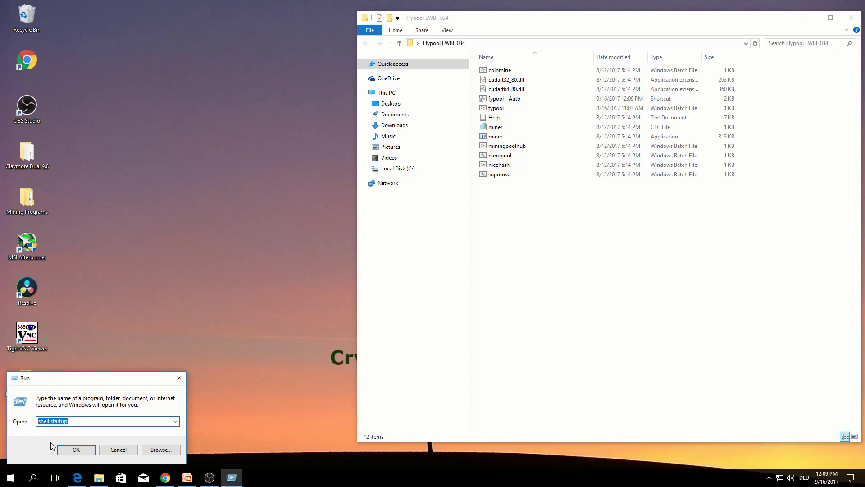
pyautogui.click(72, 449)
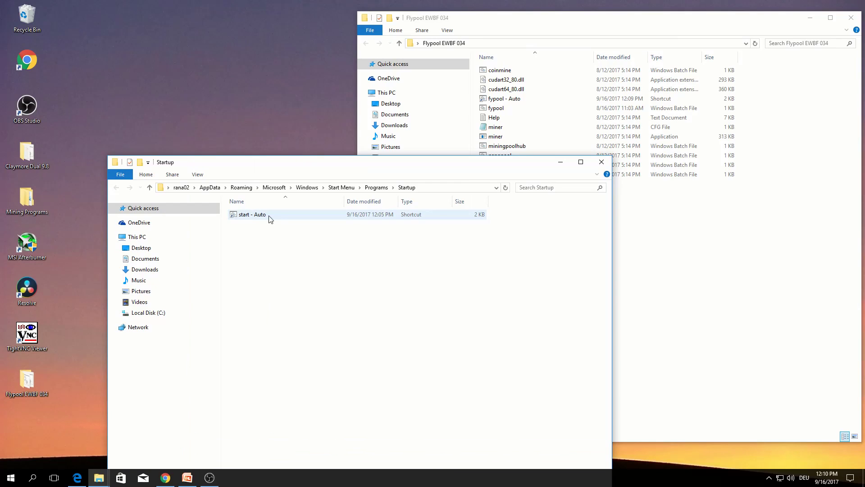
# Rename the start - Auto shortcut to 'start - Auto -Claymore'.
pyautogui.click(271, 218)
pyautogui.rightClick(271, 218)
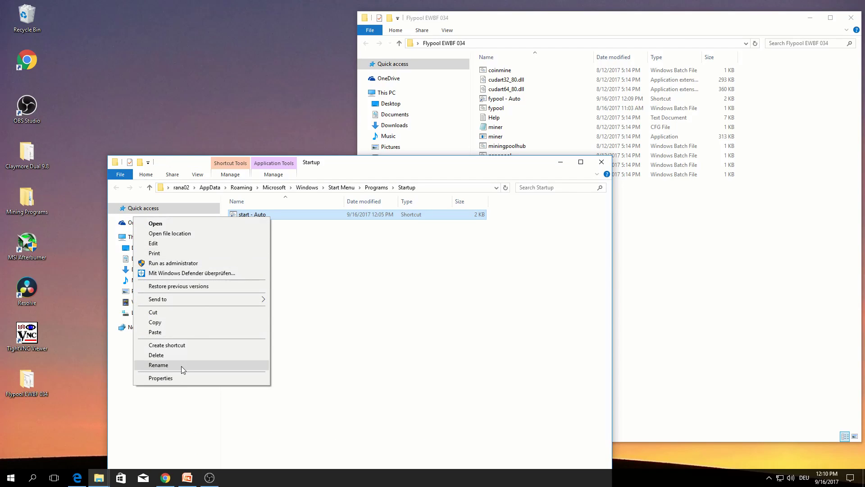
pyautogui.click(159, 365)
pyautogui.click(278, 218)
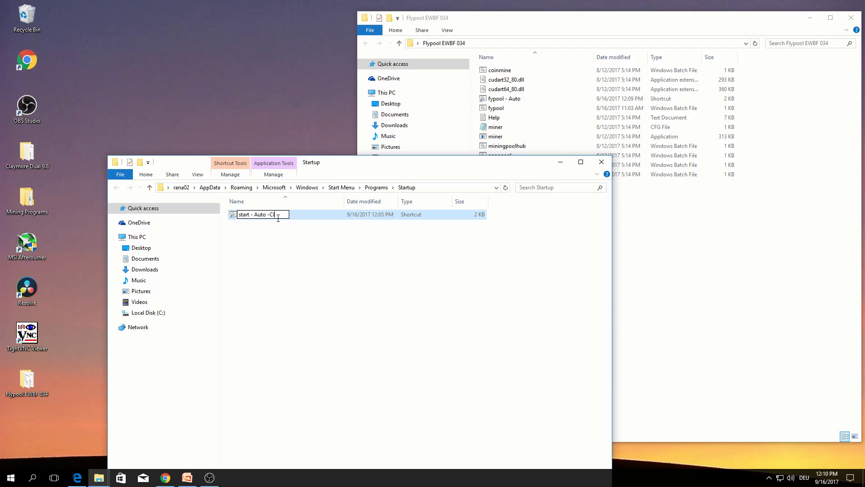
pyautogui.write('-Claymore')
pyautogui.click(303, 245)
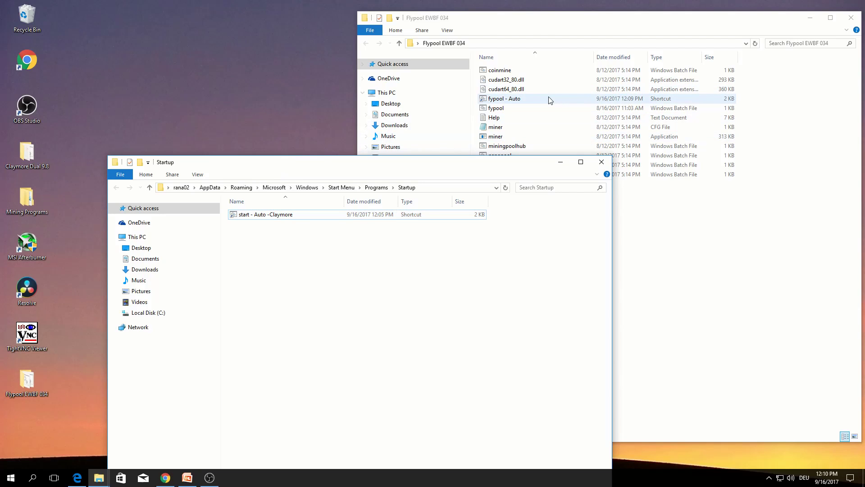
# Paste the fypool - Auto shortcut into Startup and rename it 'fypool - Auto - Flypool'.
pyautogui.click(525, 102)
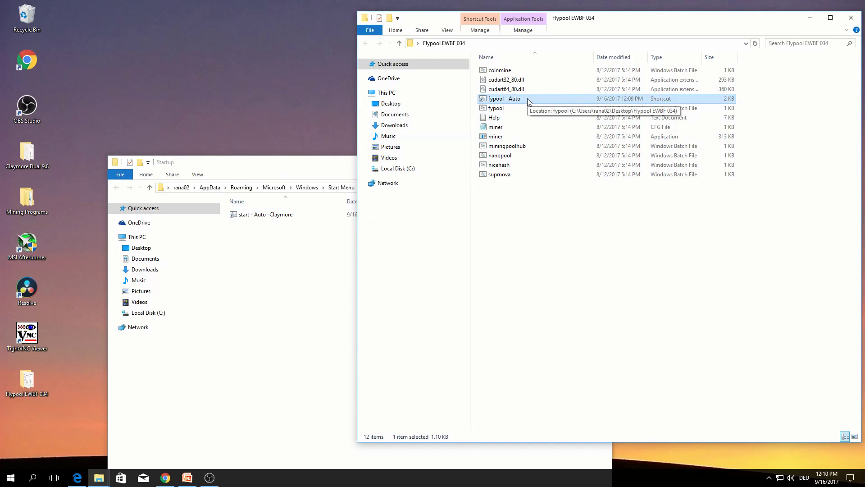
pyautogui.click(272, 274)
pyautogui.hotkey('ctrl', 'v')
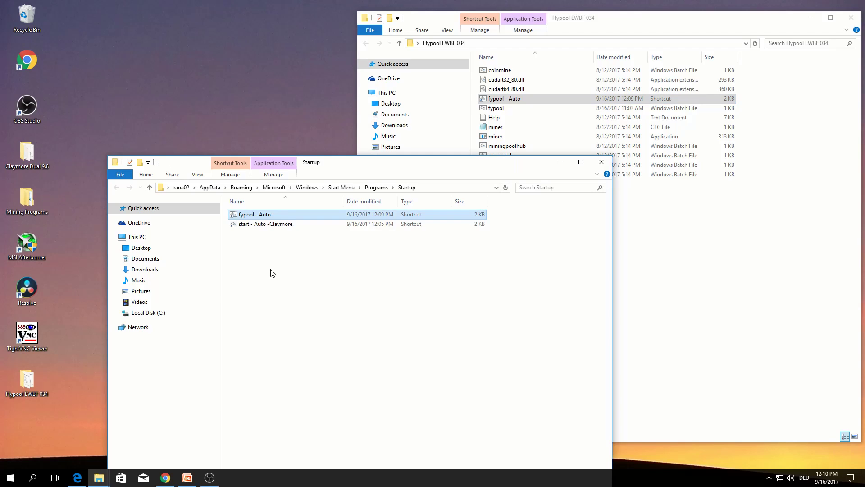
pyautogui.click(275, 212)
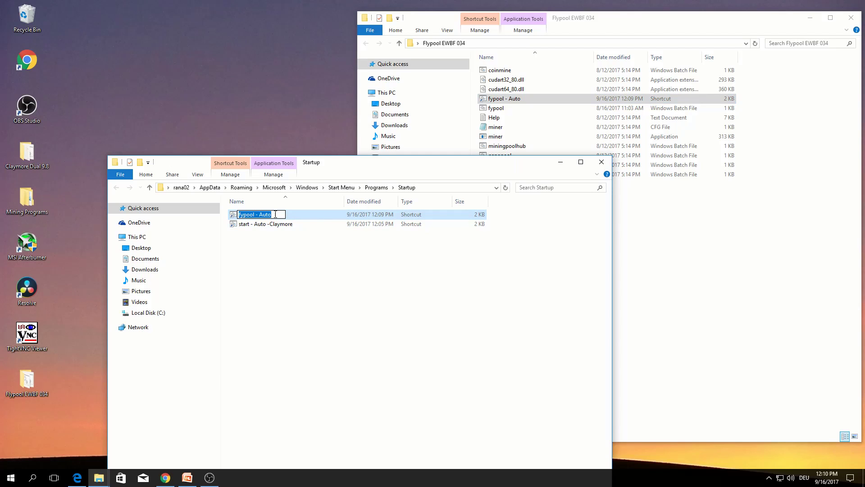
pyautogui.click(278, 215)
pyautogui.write('- Flypool')
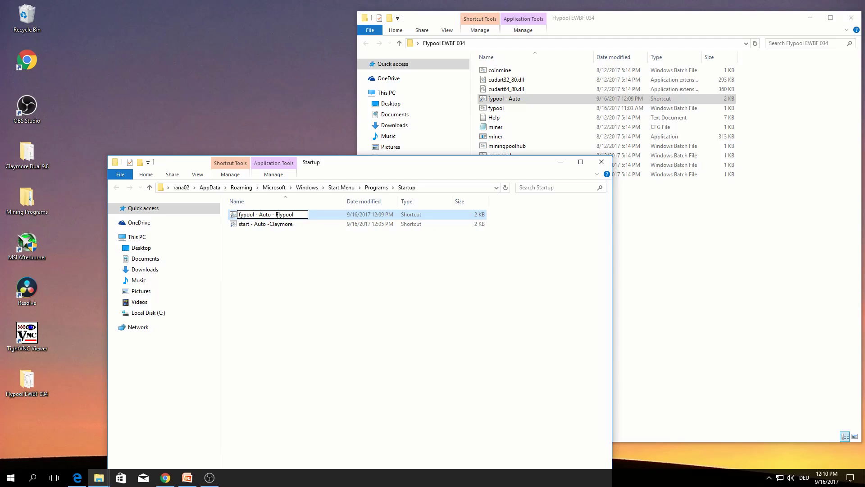
pyautogui.click(333, 325)
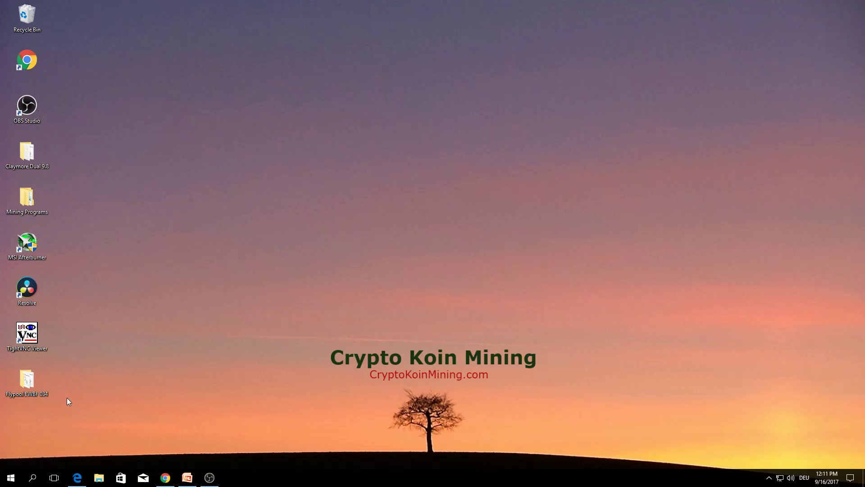
# In MSI Afterburner settings, enable Start with Windows plus one more General option, then close Afterburner.
pyautogui.click(33, 478)
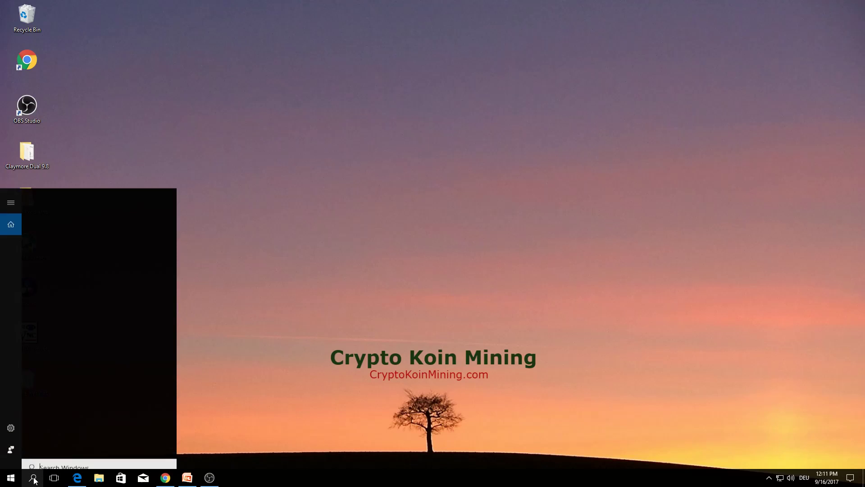
pyautogui.write('ms')
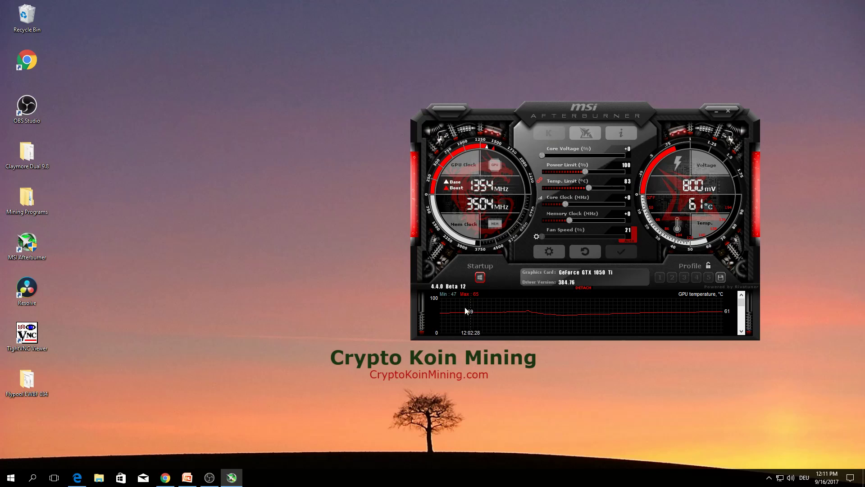
pyautogui.click(549, 251)
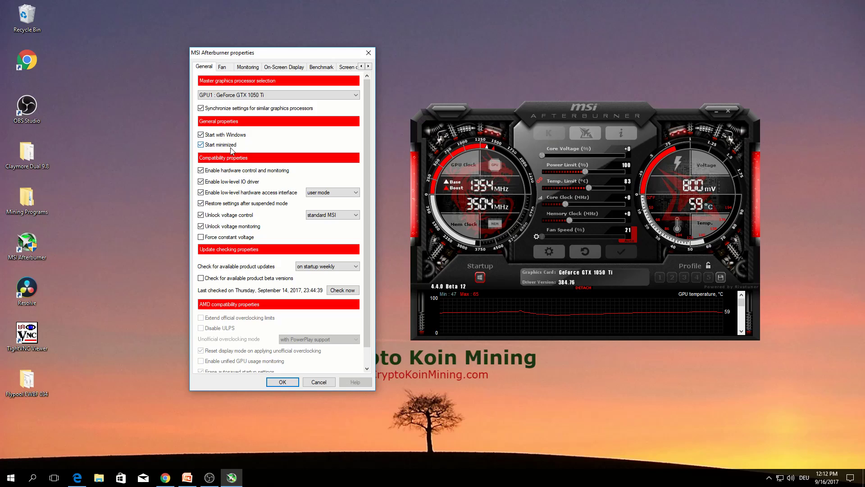
pyautogui.click(201, 135)
pyautogui.click(201, 226)
pyautogui.click(293, 380)
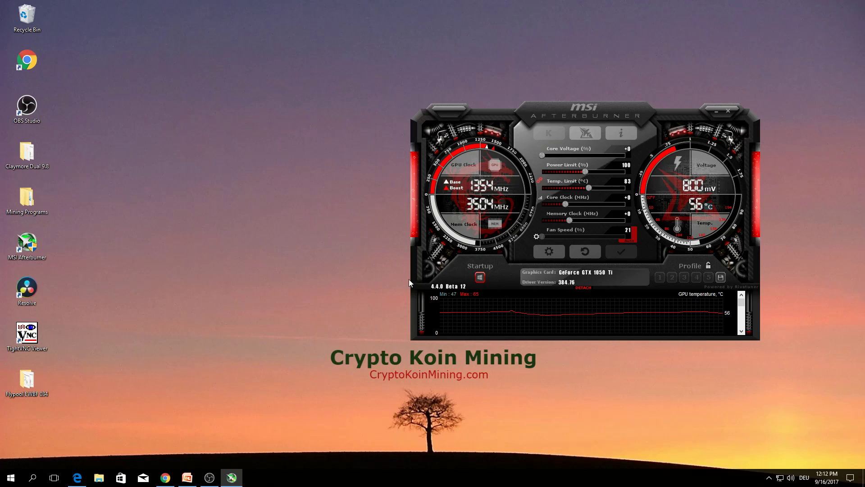
pyautogui.click(480, 276)
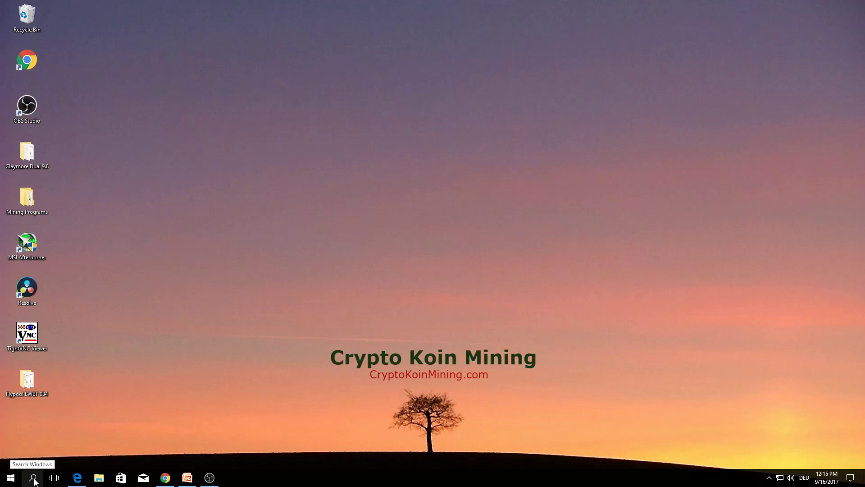
# Set the Balanced plan's 'Put the computer to sleep' to Never, save, and reopen to verify.
pyautogui.rightClick(10, 480)
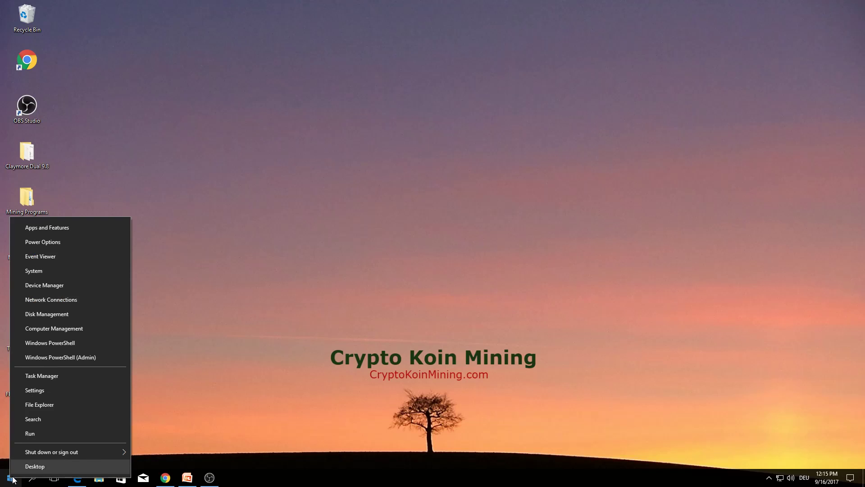
pyautogui.click(41, 421)
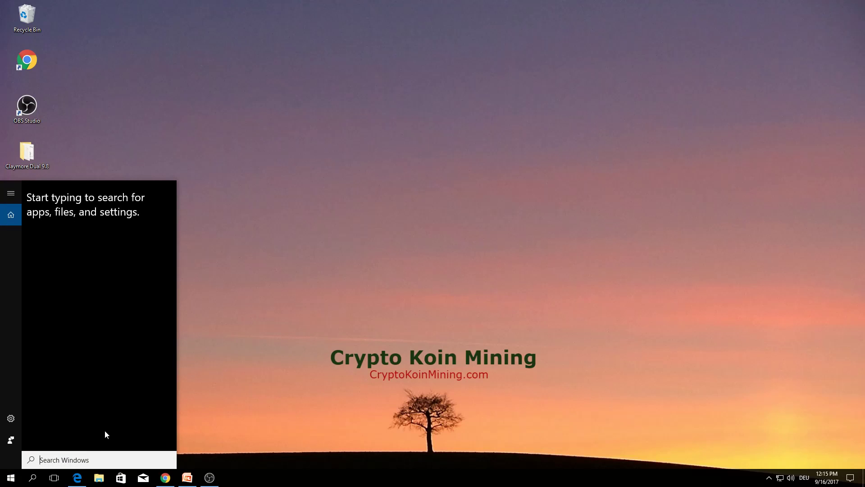
pyautogui.write('power')
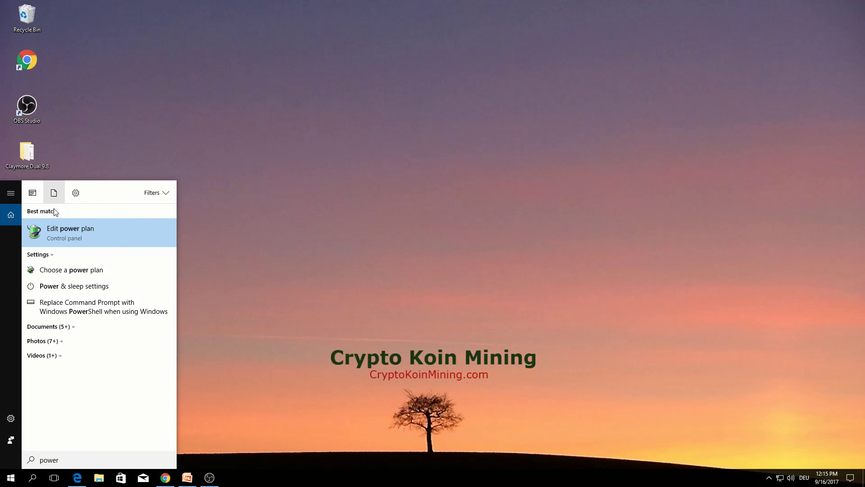
pyautogui.click(82, 229)
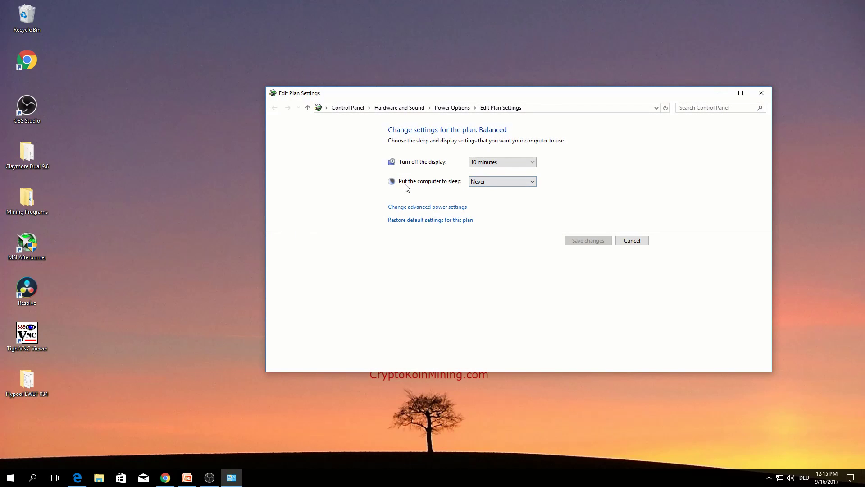
pyautogui.click(486, 183)
pyautogui.click(486, 292)
pyautogui.click(587, 241)
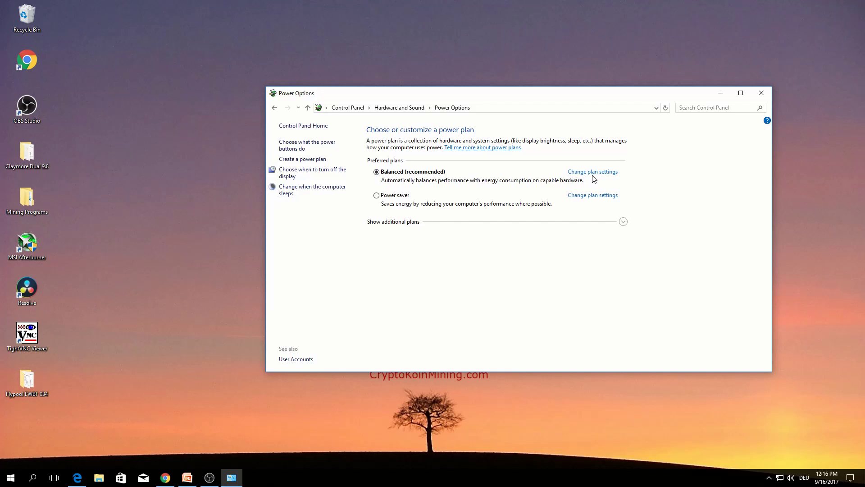
pyautogui.click(592, 174)
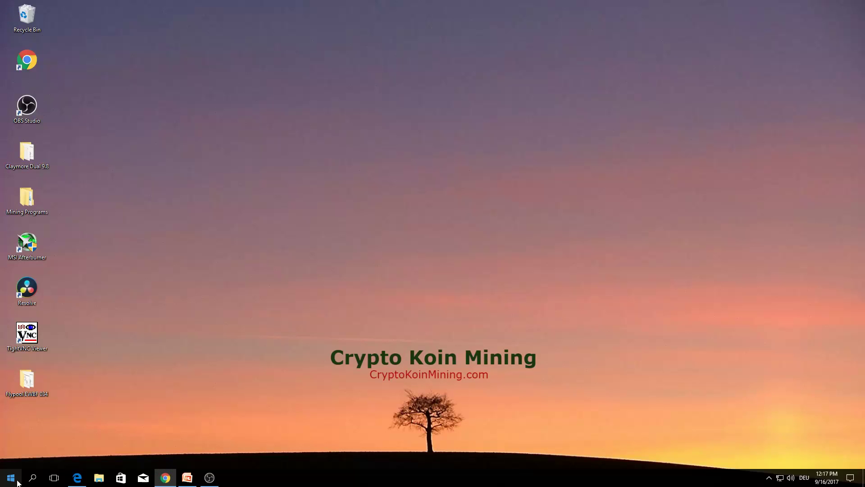
# In System Properties' Performance Options, select Adjust for best performance and apply it.
pyautogui.rightClick(14, 481)
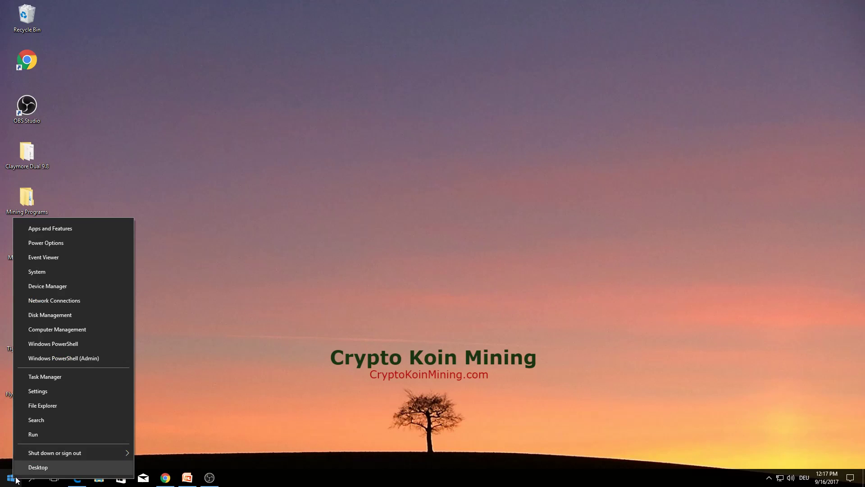
pyautogui.click(58, 271)
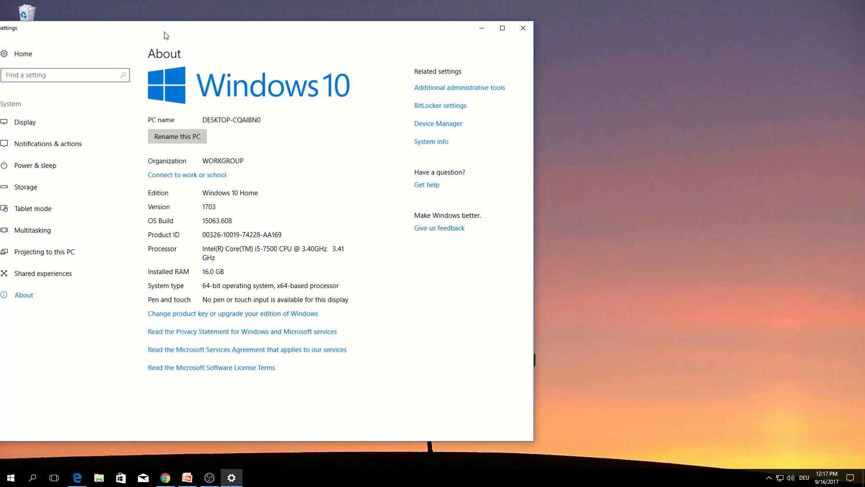
pyautogui.moveTo(166, 35); pyautogui.dragTo(283, 25)
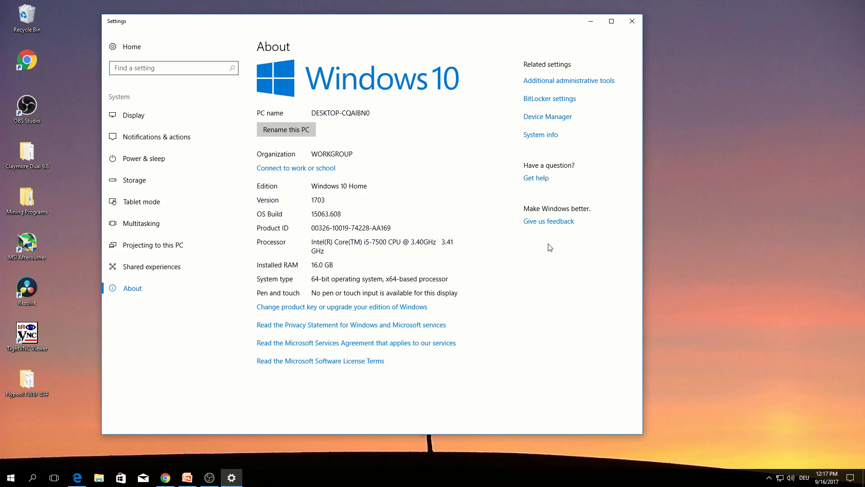
pyautogui.click(549, 137)
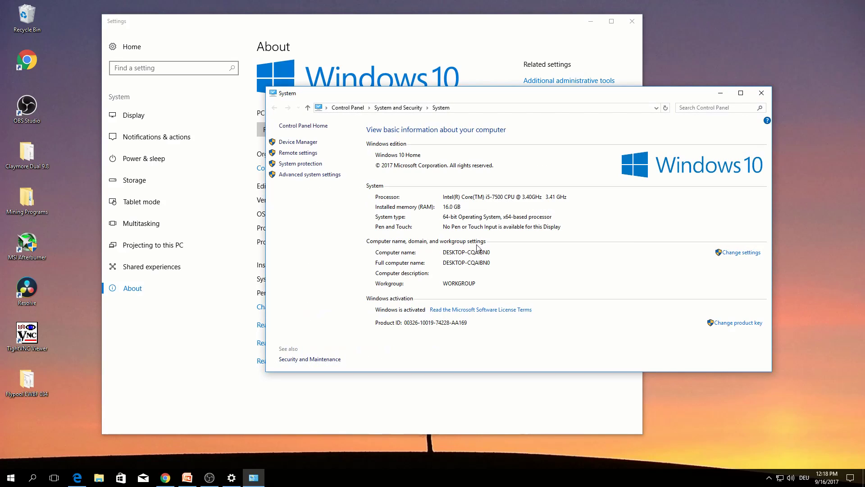
pyautogui.click(741, 253)
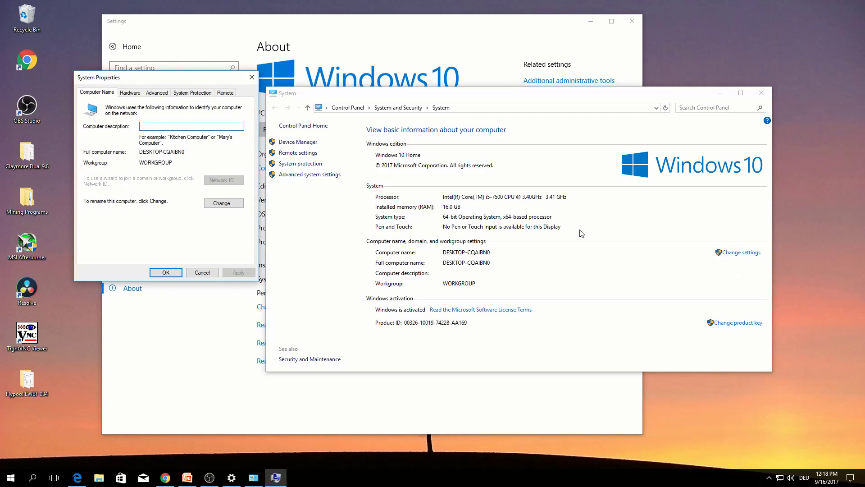
pyautogui.click(165, 95)
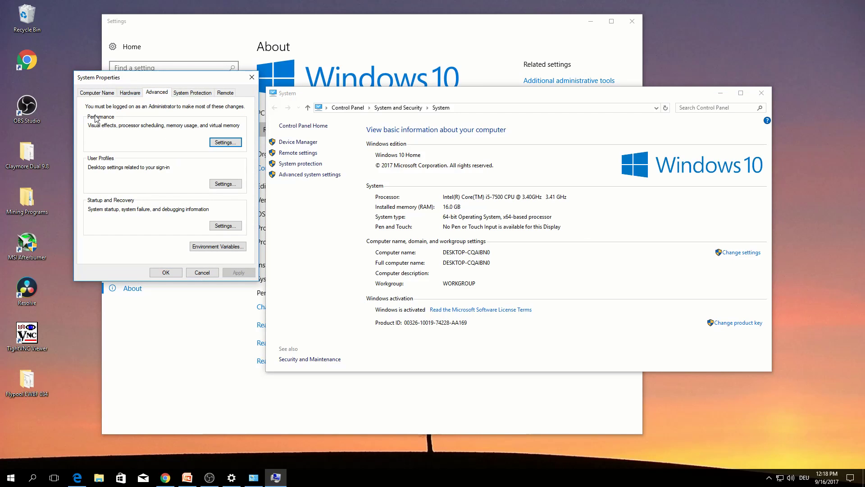
pyautogui.click(225, 142)
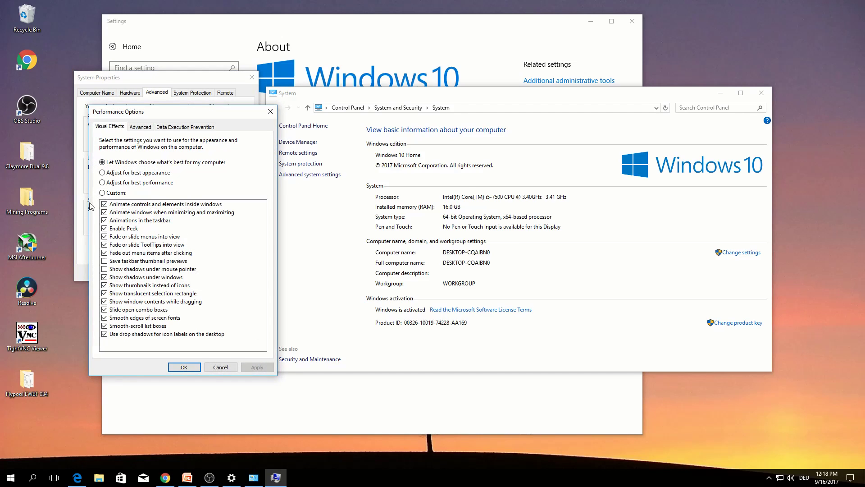
pyautogui.click(123, 183)
pyautogui.click(260, 367)
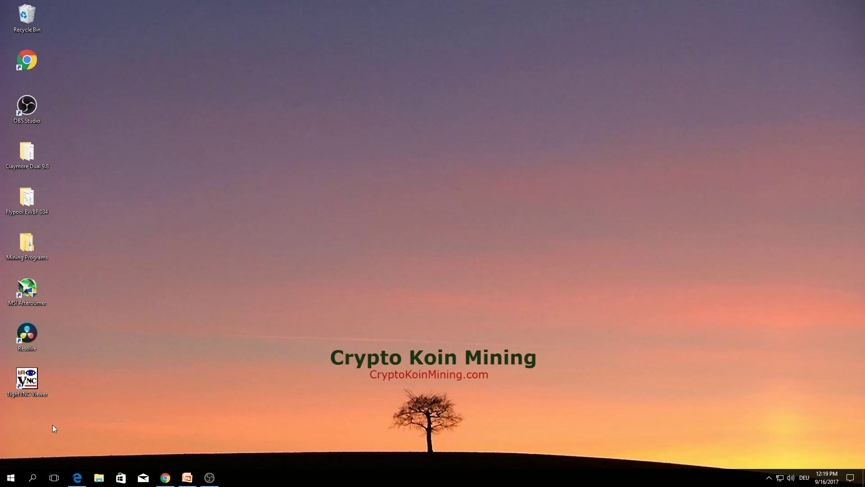
# Reopen Performance Options on its Advanced tab, showing the 2432 MB total paging file.
pyautogui.rightClick(9, 481)
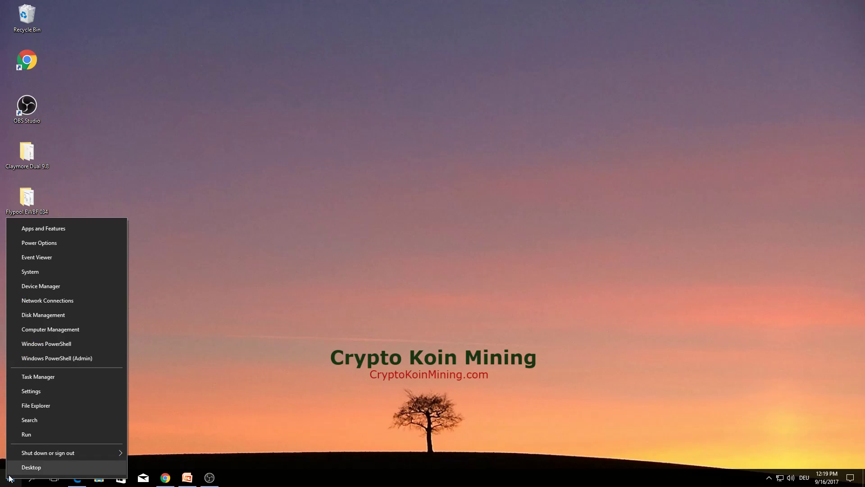
pyautogui.click(55, 273)
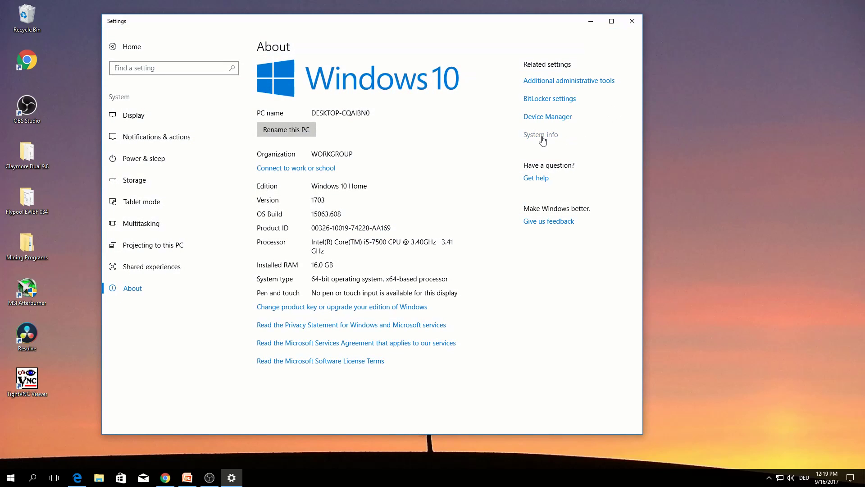
pyautogui.click(542, 139)
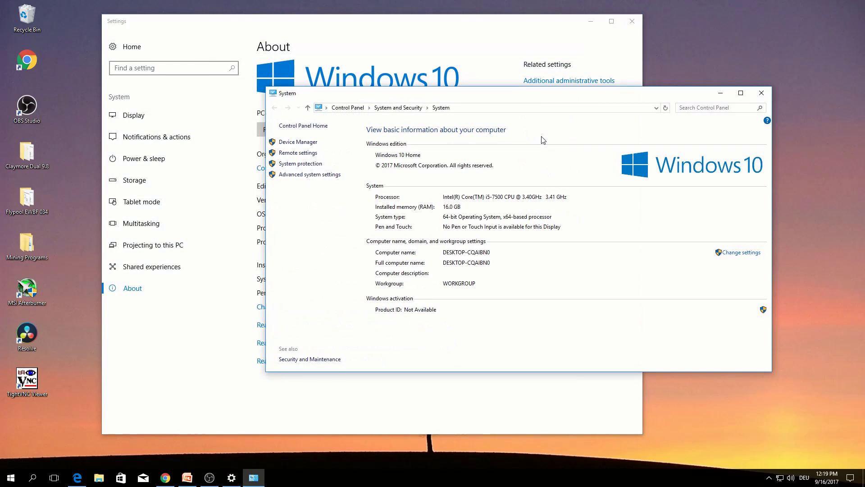
pyautogui.click(750, 252)
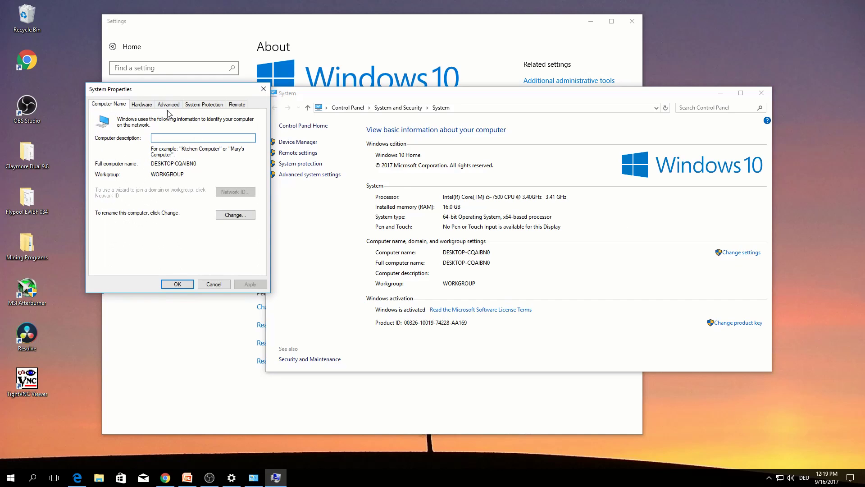
pyautogui.click(168, 104)
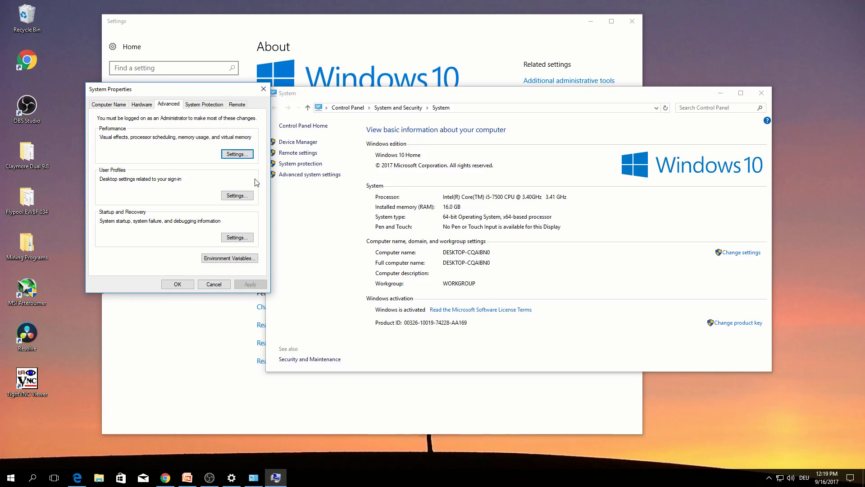
pyautogui.click(243, 156)
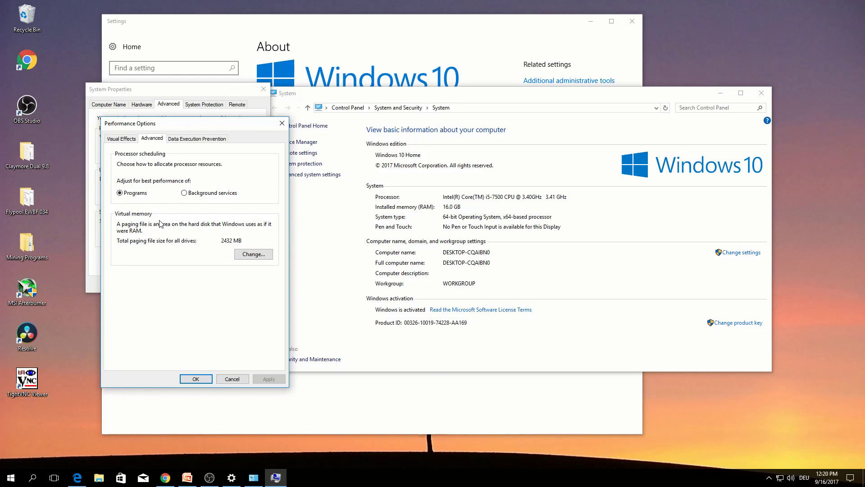
# Turn off automatic paging file management and set C: to a custom 16384 MB initial and maximum size.
pyautogui.click(253, 255)
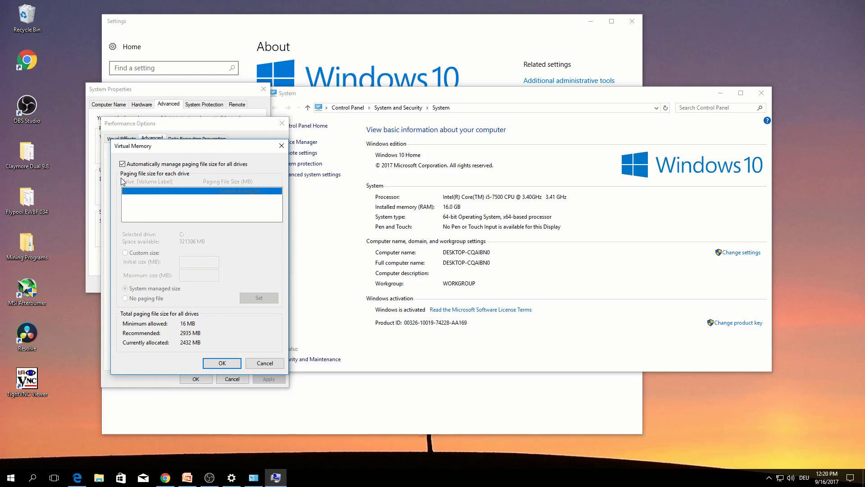
pyautogui.click(144, 165)
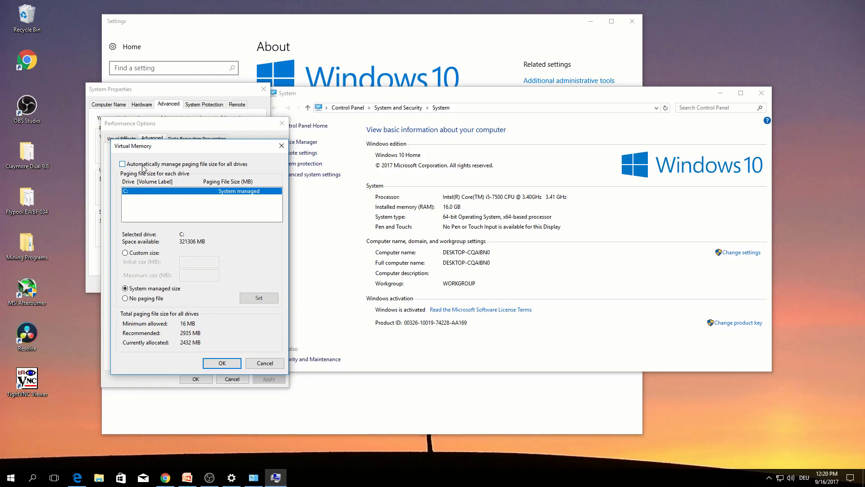
pyautogui.click(140, 254)
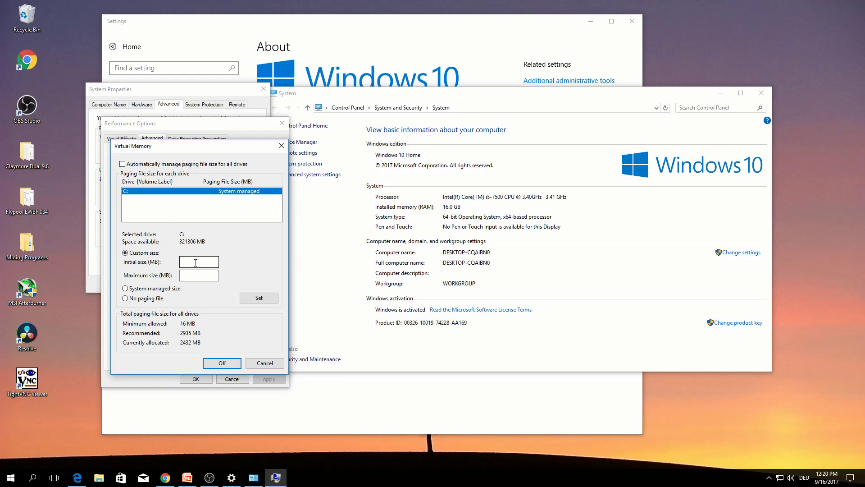
pyautogui.write('16384')
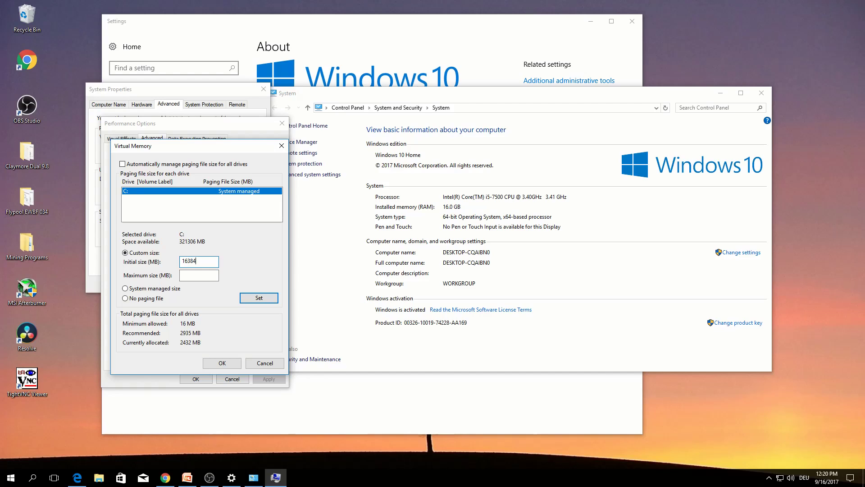
pyautogui.press('Tab')
pyautogui.hotkey('shift', 'Tab')
pyautogui.hotkey('ctrl', 'c')
pyautogui.click(197, 275)
pyautogui.hotkey('ctrl', 'v')
pyautogui.click(260, 298)
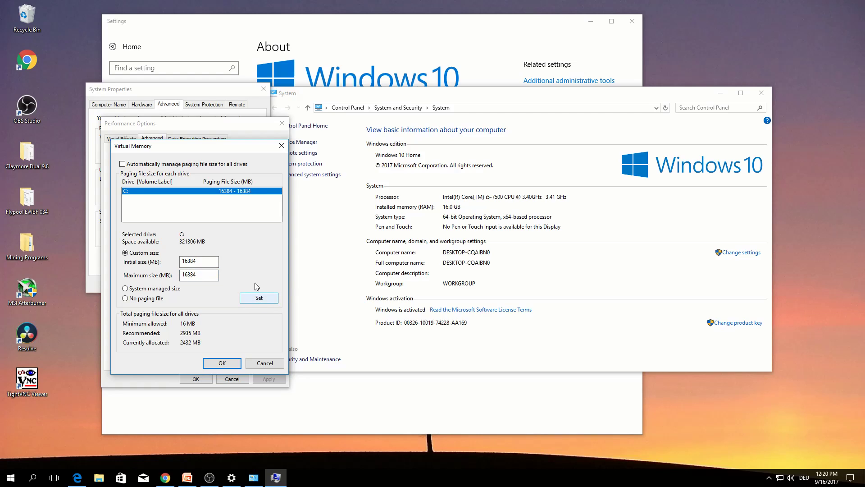
# Confirm the new 16384 MB virtual memory size with OK.
pyautogui.click(228, 363)
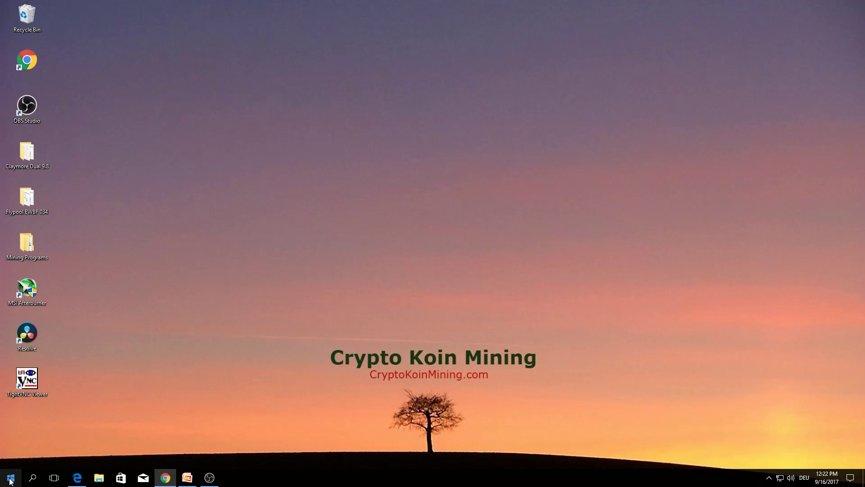
# Find Windows Update settings through search and open its Advanced options.
pyautogui.rightClick(10, 481)
pyautogui.click(42, 421)
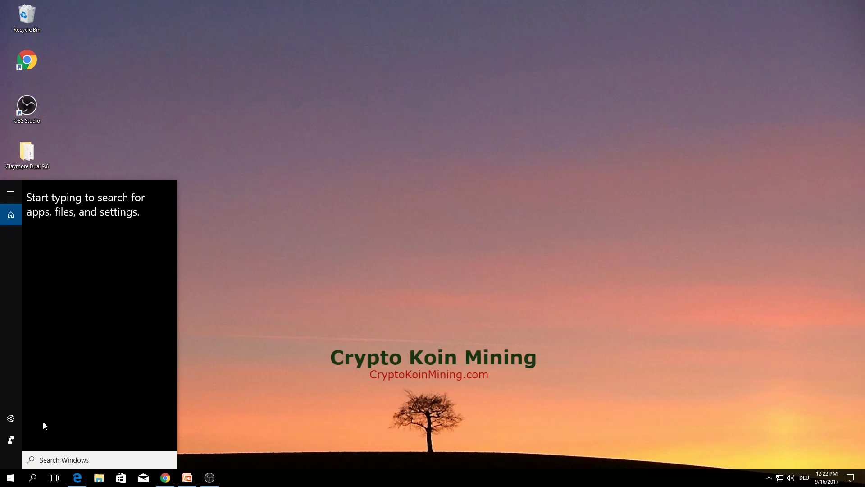
pyautogui.write('windows')
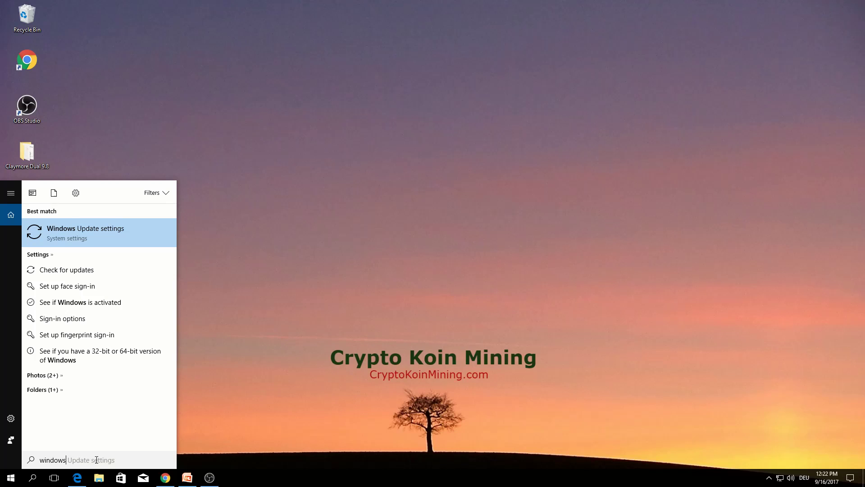
pyautogui.click(83, 231)
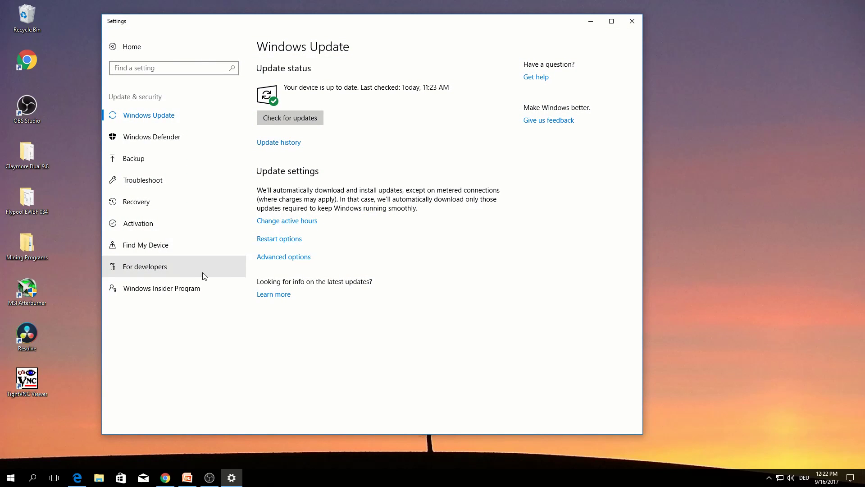
pyautogui.click(278, 262)
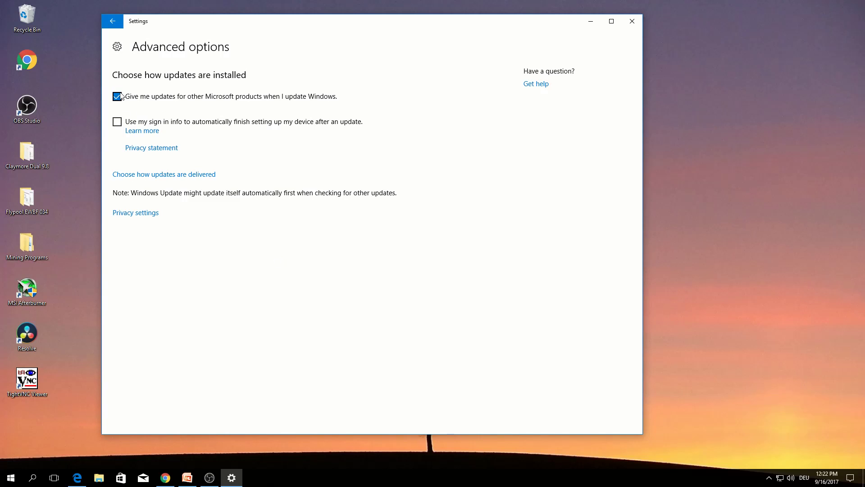
# Turn off updates for other Microsoft products and downloading updates from other PCs.
pyautogui.click(117, 97)
pyautogui.click(149, 175)
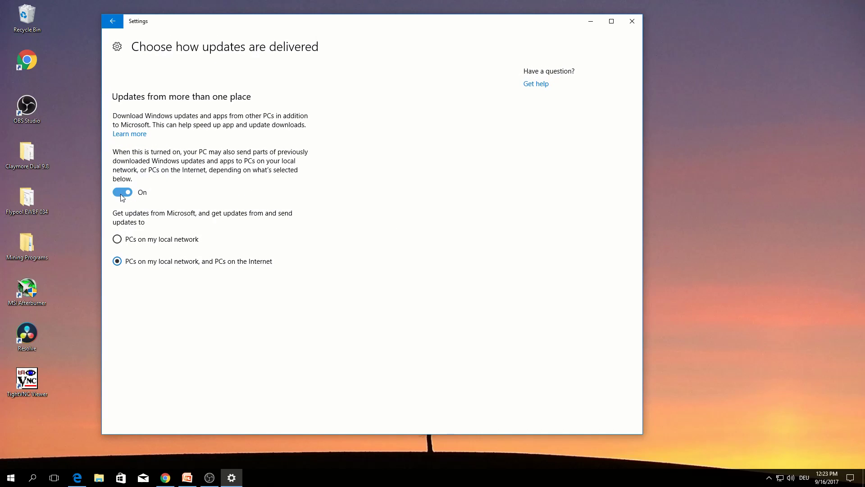
pyautogui.click(117, 194)
# Close Settings and launch the Services console with services.msc, enlarging its window.
pyautogui.hotkey('alt', 'F4')
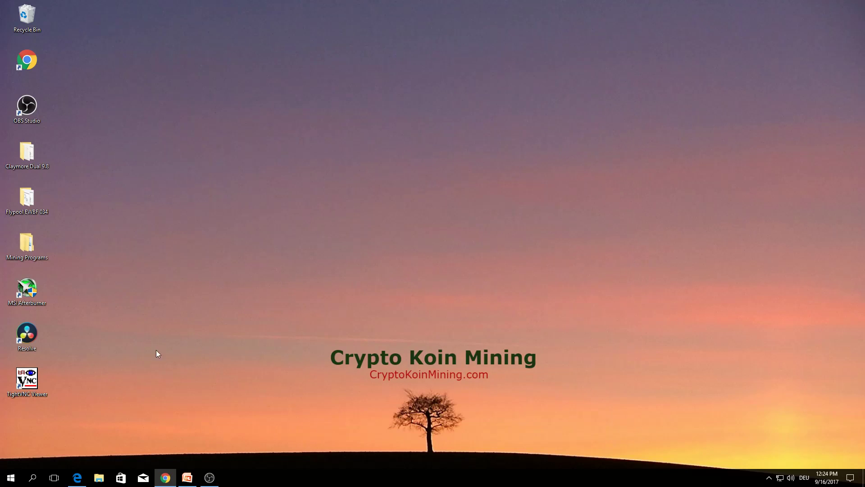
pyautogui.rightClick(9, 481)
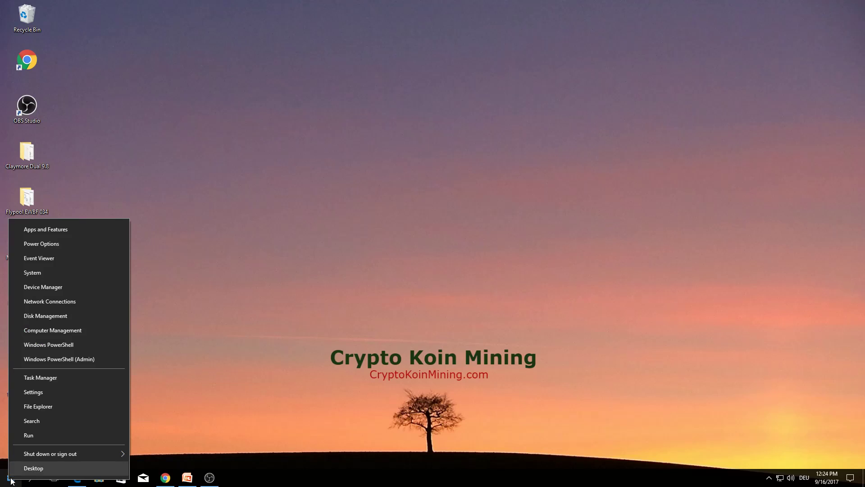
pyautogui.click(40, 436)
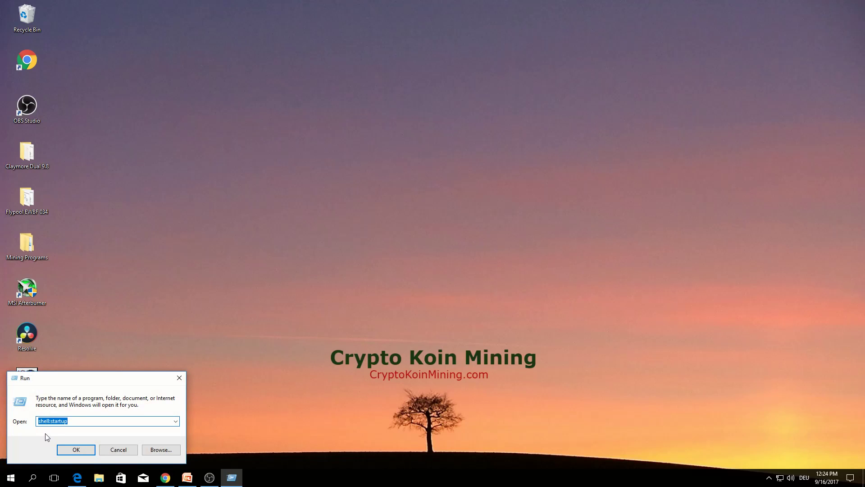
pyautogui.write('ser')
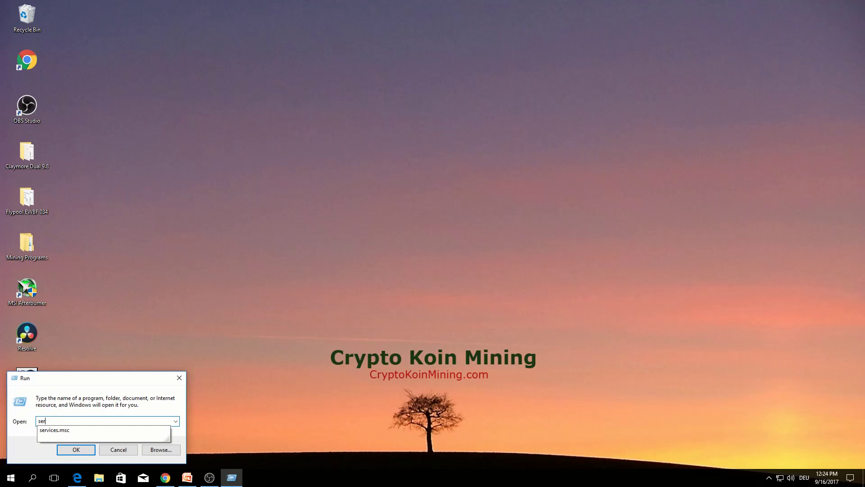
pyautogui.press('Down')
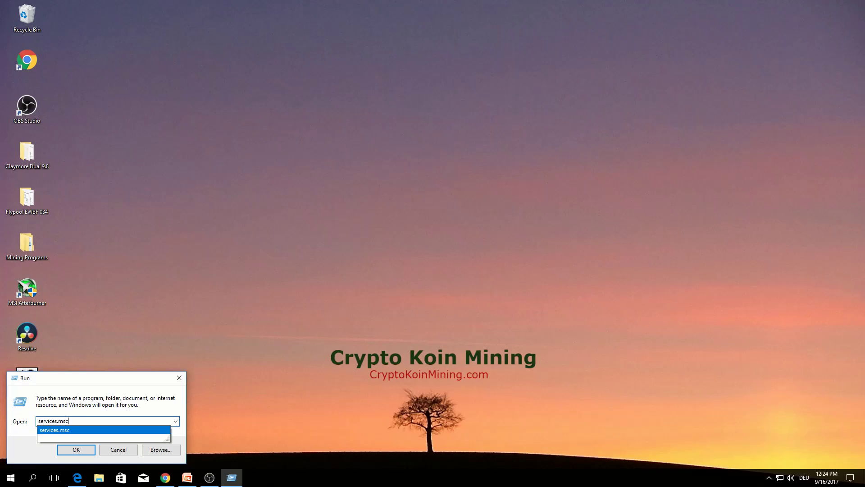
pyautogui.press('Return')
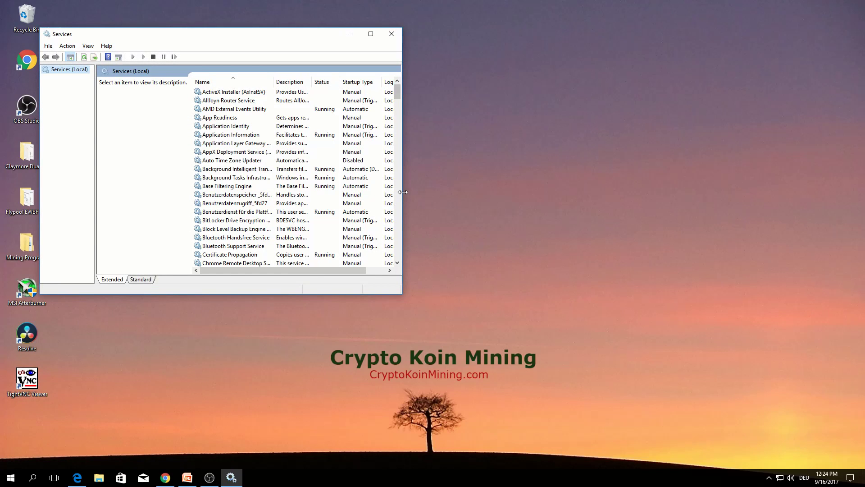
pyautogui.moveTo(402, 192); pyautogui.dragTo(674, 251)
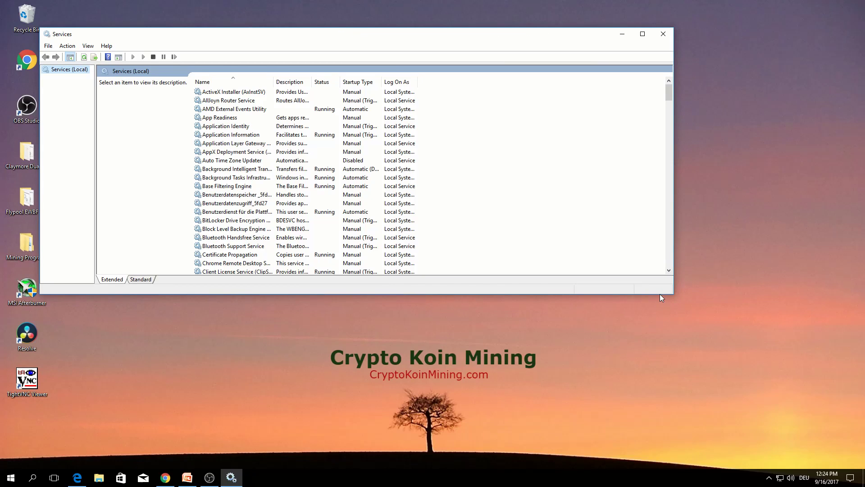
pyautogui.moveTo(678, 370); pyautogui.dragTo(677, 375)
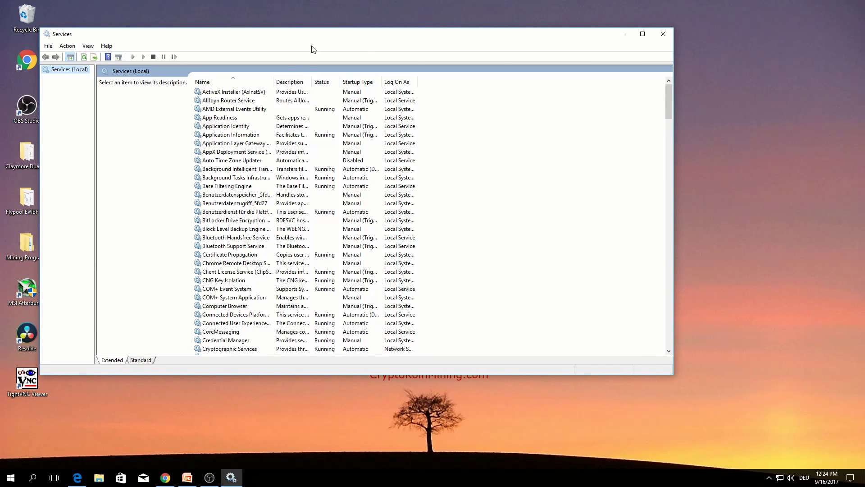
pyautogui.moveTo(317, 38); pyautogui.dragTo(369, 43)
# Set the Windows Update service's startup type to Disabled and apply it.
pyautogui.click(291, 130)
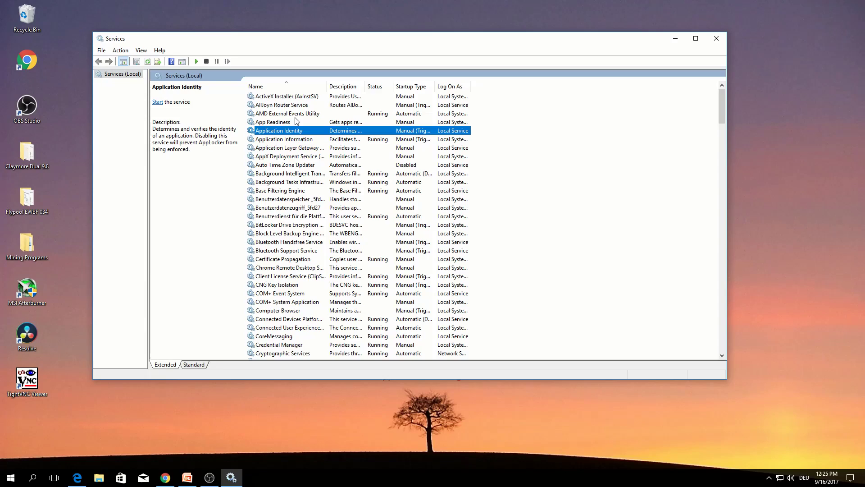
pyautogui.scroll(-11, 311, 175)
pyautogui.scroll(-20, 311, 175)
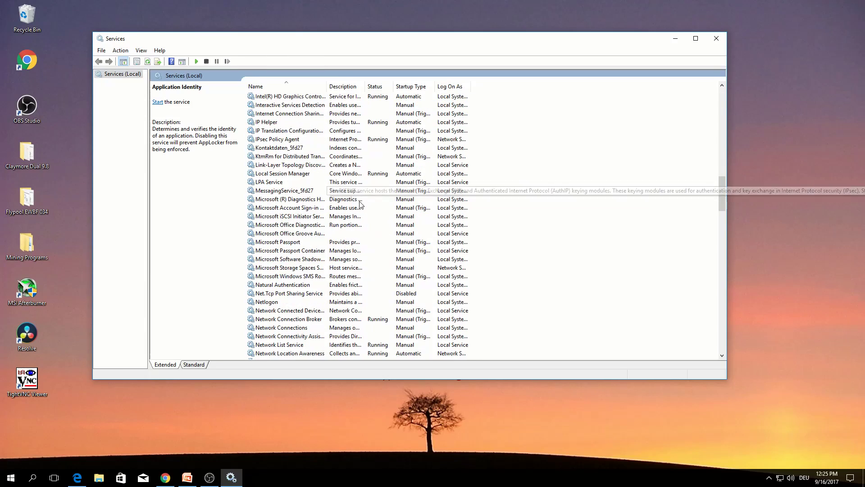
pyautogui.click(272, 310)
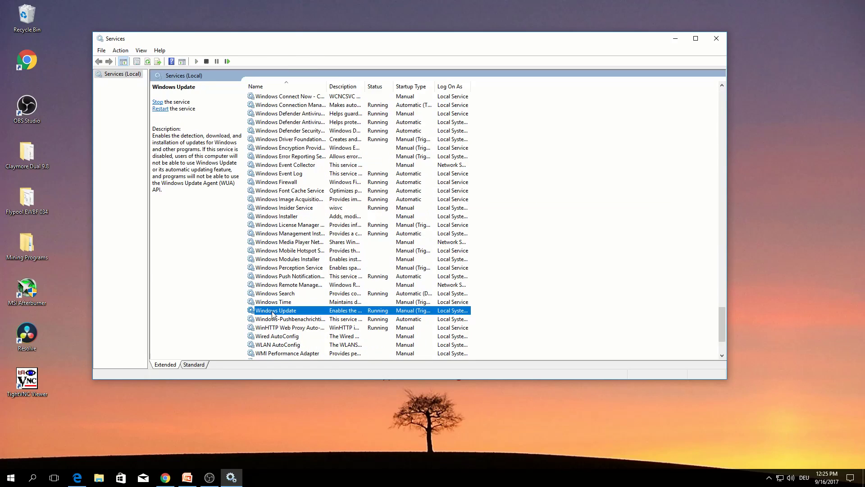
pyautogui.doubleClick(302, 312)
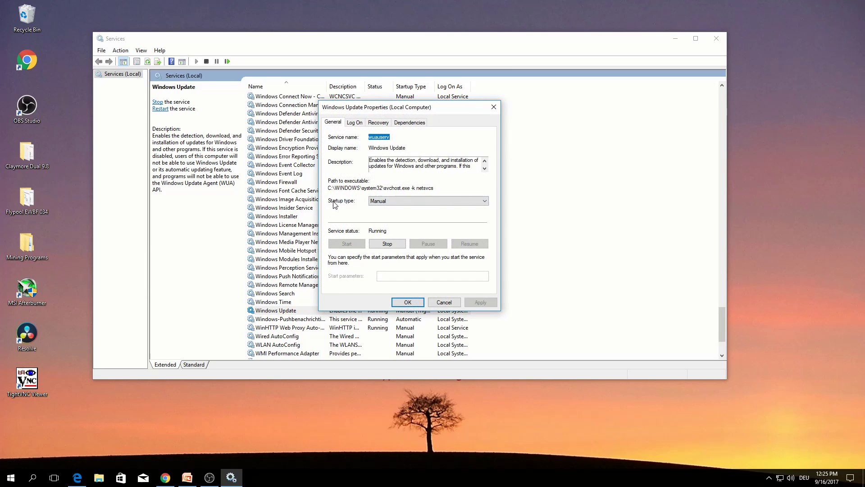
pyautogui.click(390, 203)
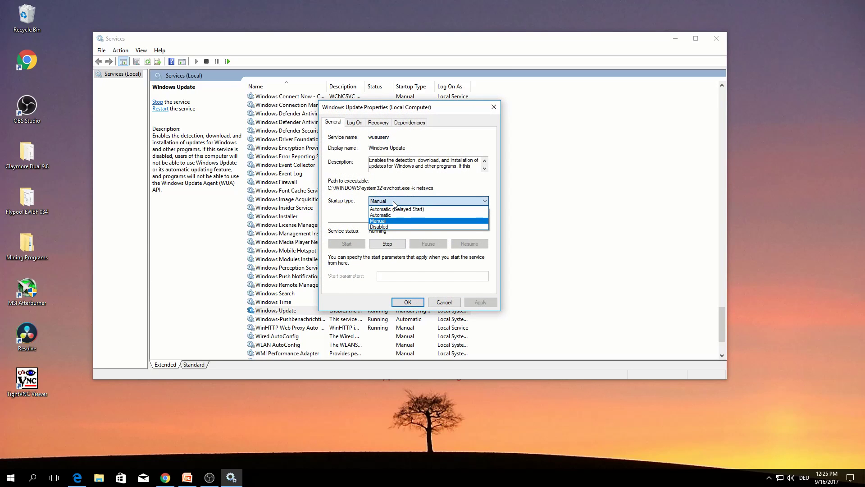
pyautogui.click(385, 227)
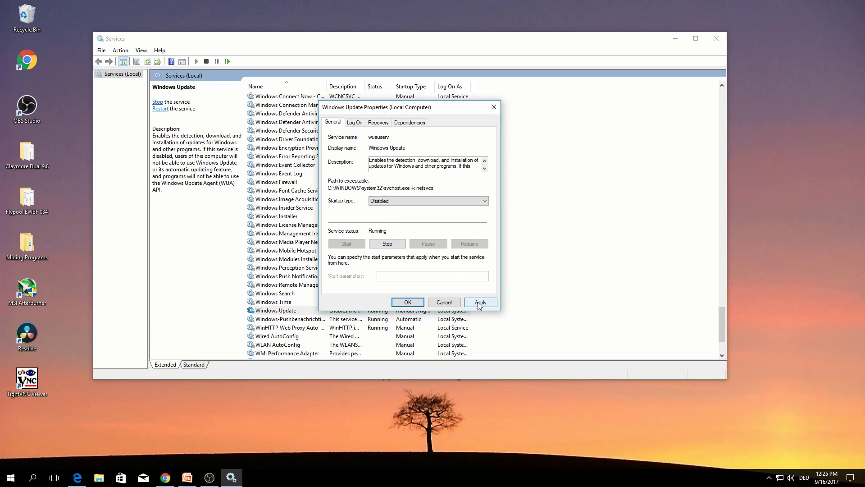
pyautogui.click(479, 304)
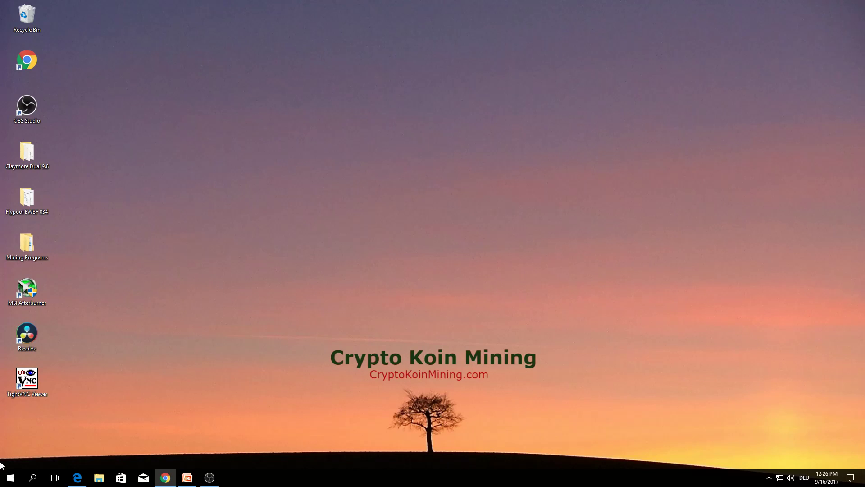
# Open Task Scheduler from search and expand Library > Microsoft > Windows.
pyautogui.rightClick(10, 479)
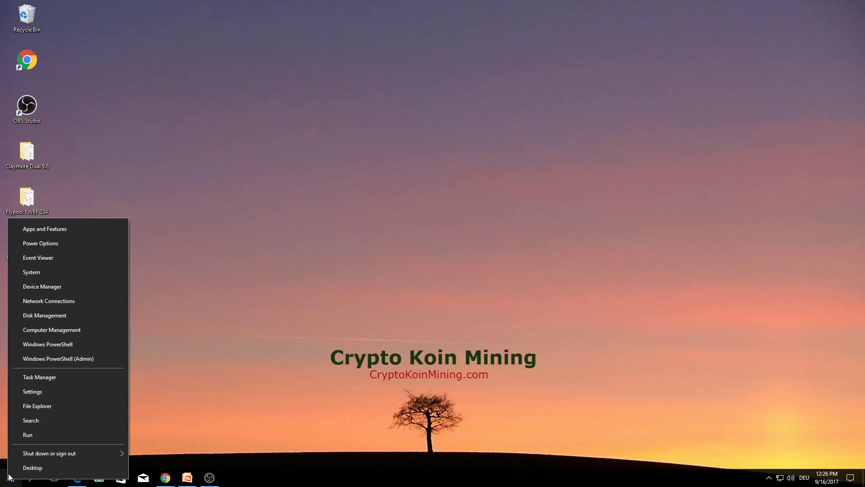
pyautogui.click(50, 423)
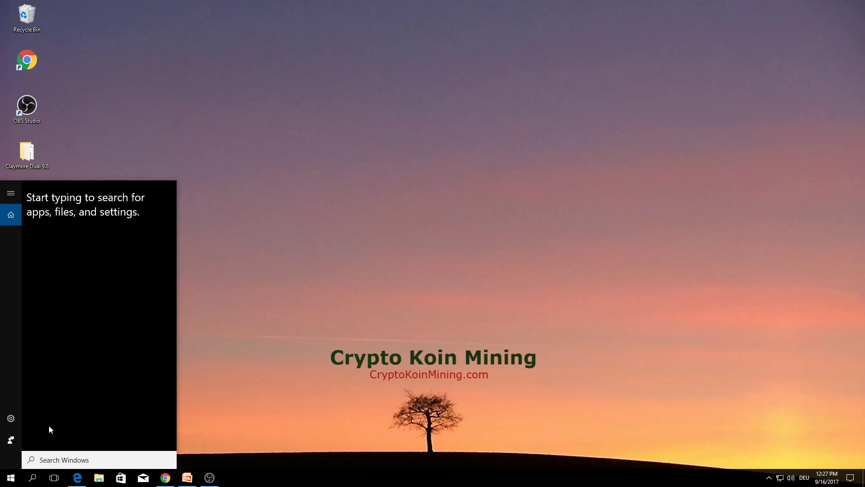
pyautogui.write('task')
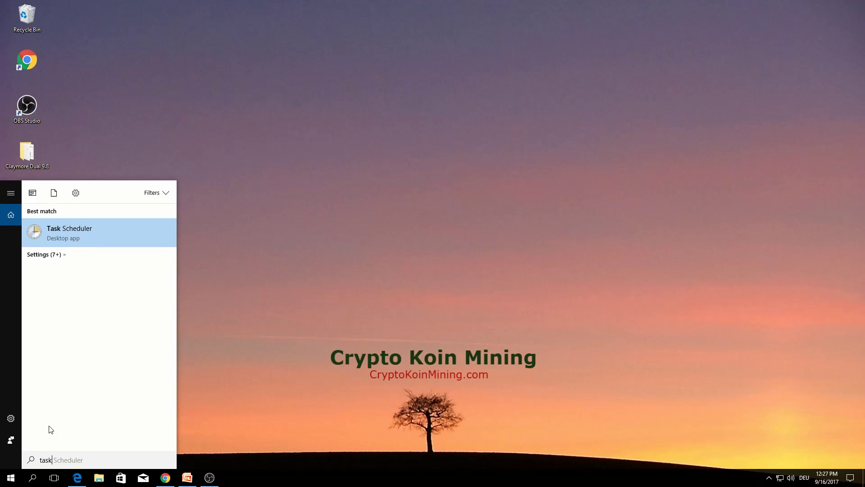
pyautogui.click(86, 231)
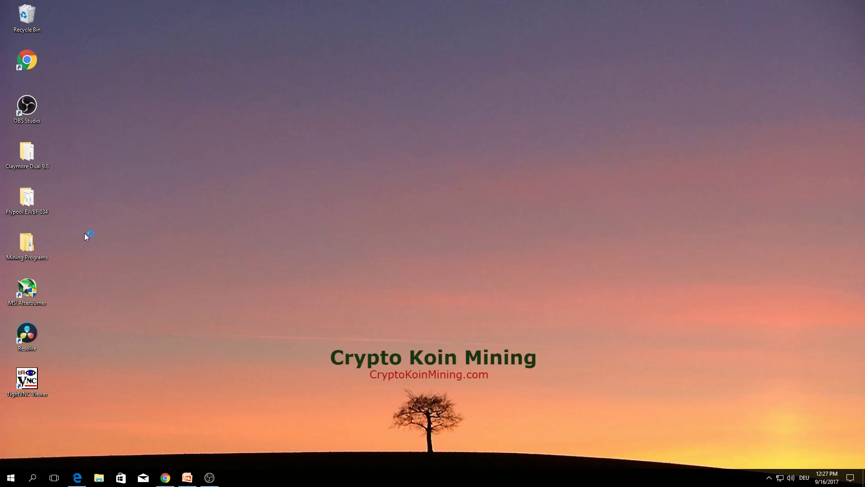
pyautogui.click(207, 141)
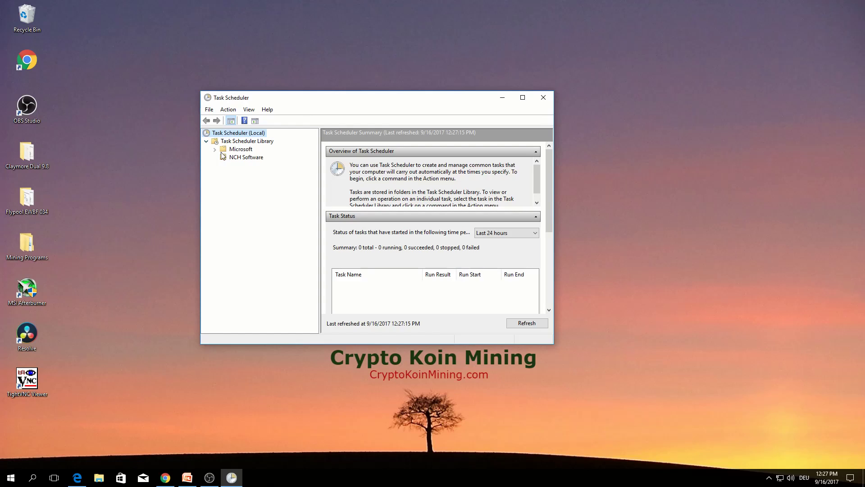
pyautogui.click(214, 149)
pyautogui.click(223, 157)
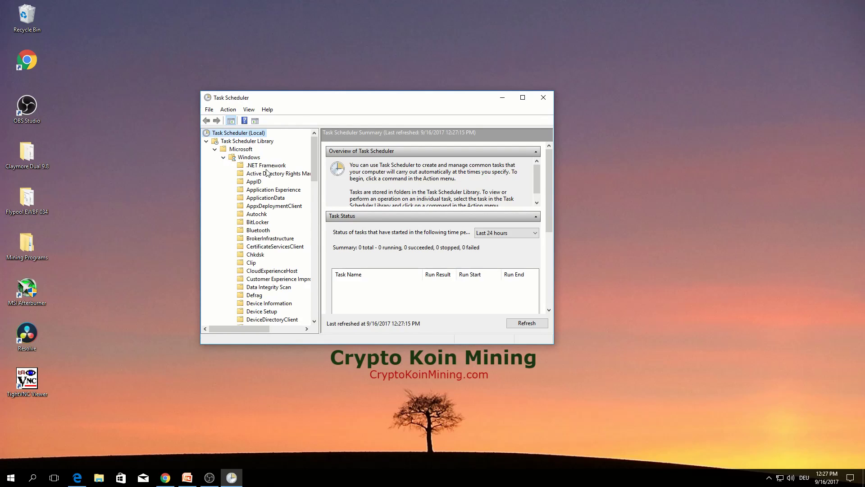
# In the UpdateOrchestrator folder, disable the Reboot task.
pyautogui.scroll(-3, 272, 194)
pyautogui.scroll(-15, 273, 195)
pyautogui.click(257, 149)
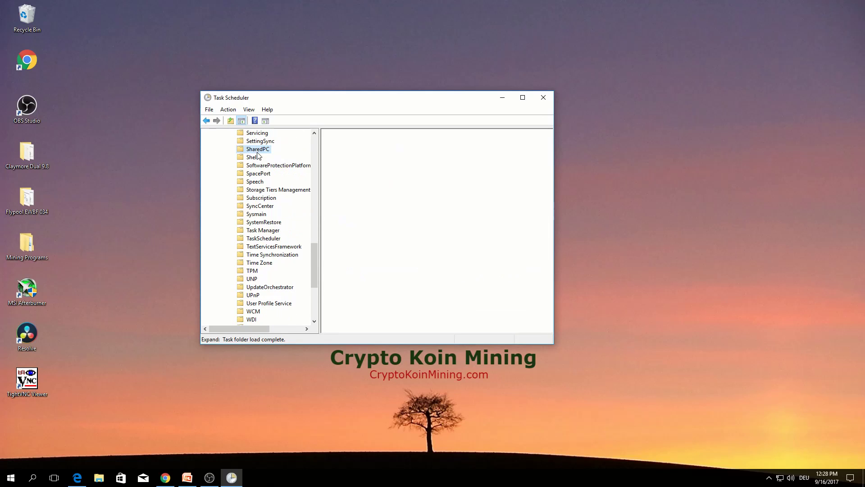
pyautogui.click(269, 287)
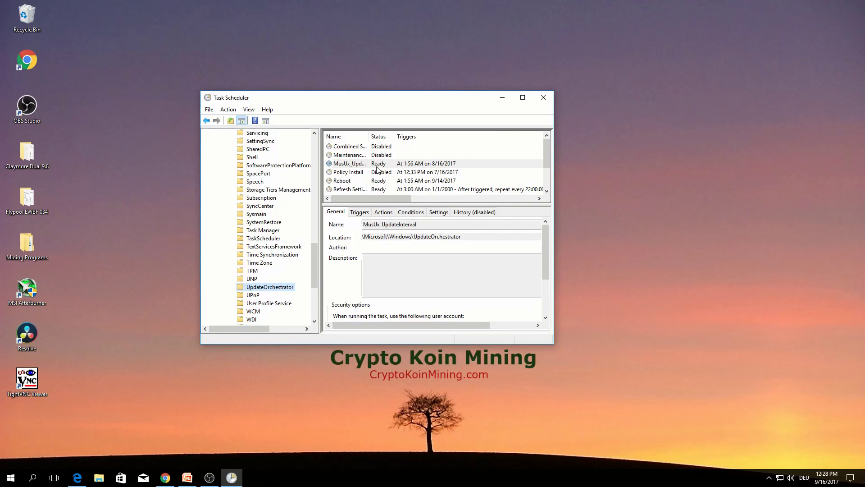
pyautogui.click(353, 181)
pyautogui.rightClick(390, 181)
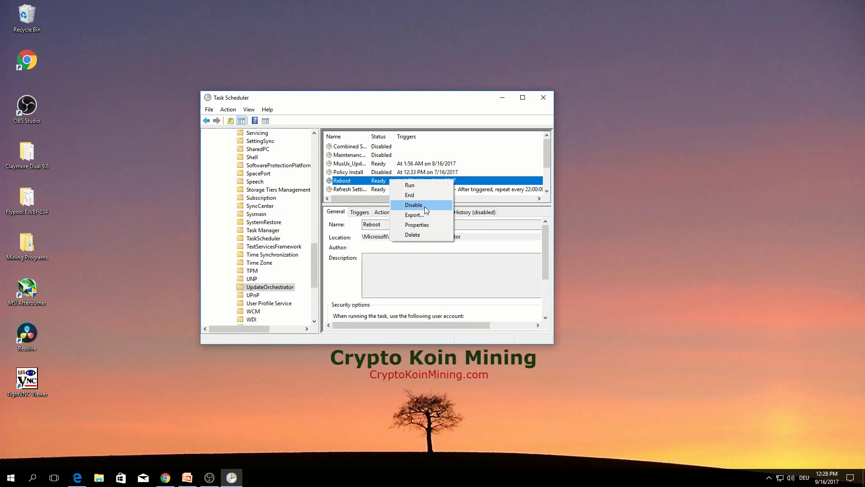
pyautogui.click(421, 205)
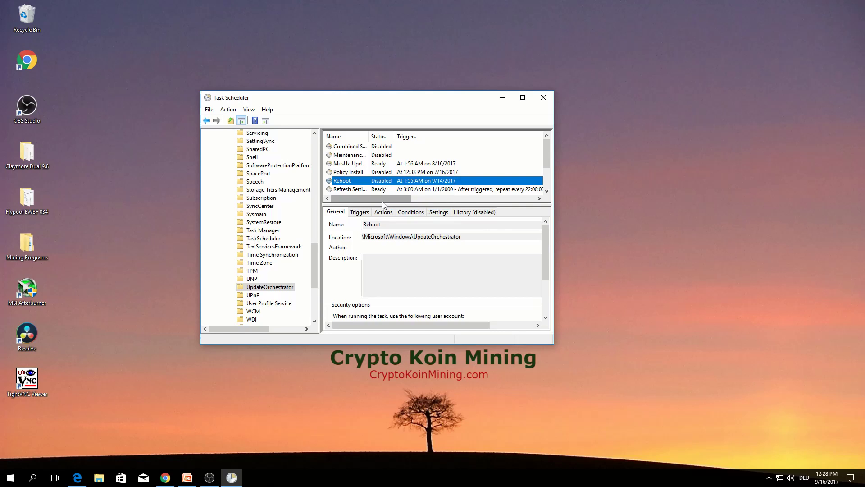
# Close Task Scheduler and open %windir%\System32\Tasks\Microsoft\Windows\UpdateOrchestrator via Run.
pyautogui.hotkey('alt', 'F4')
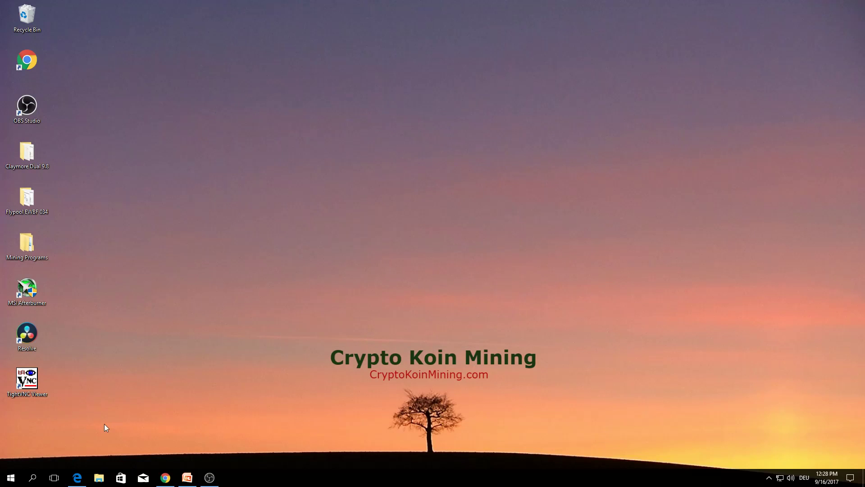
pyautogui.rightClick(11, 477)
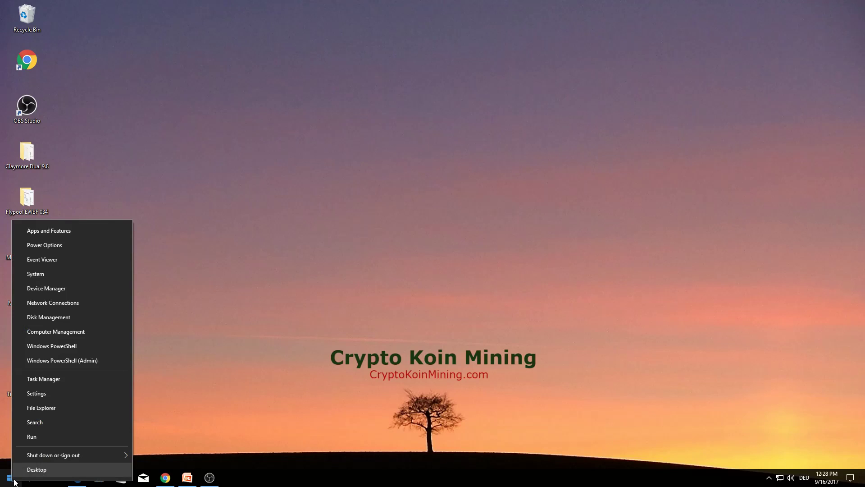
pyautogui.click(45, 434)
pyautogui.press('Down')
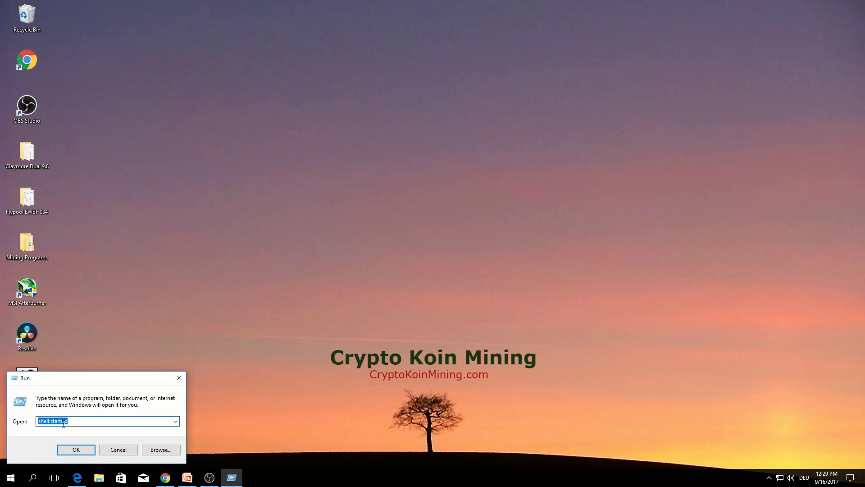
pyautogui.press('BackSpace')
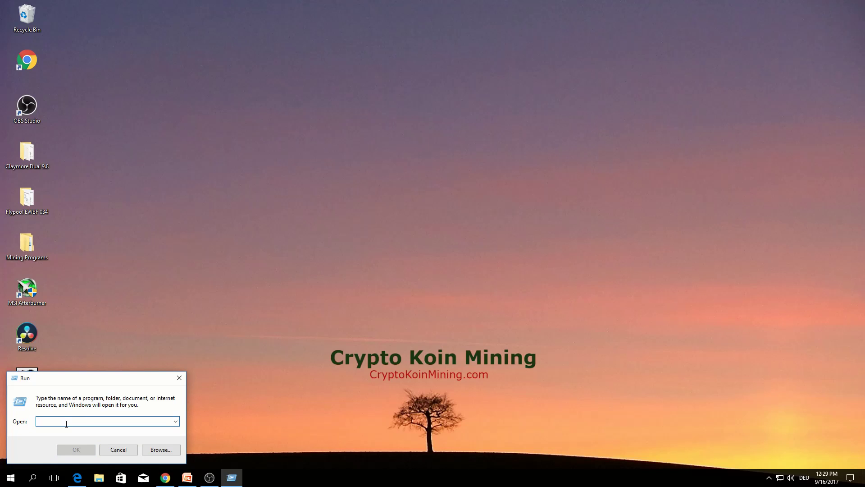
pyautogui.hotkey('ctrl', 'v')
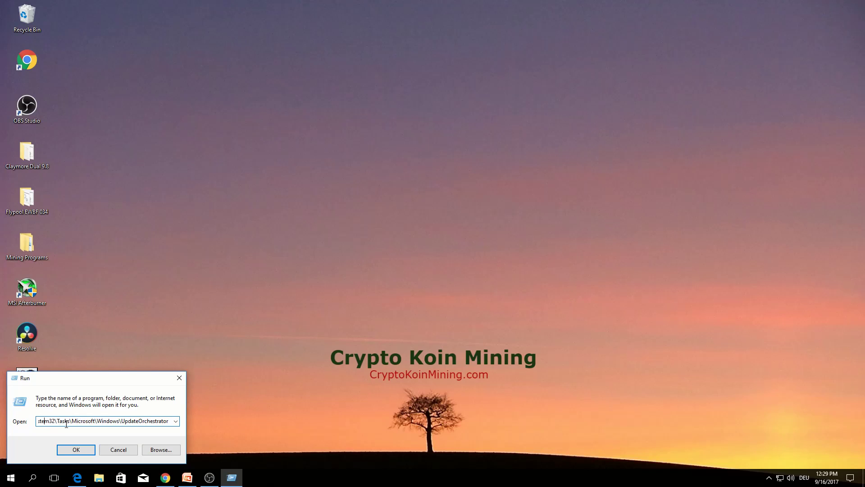
pyautogui.press('Home')
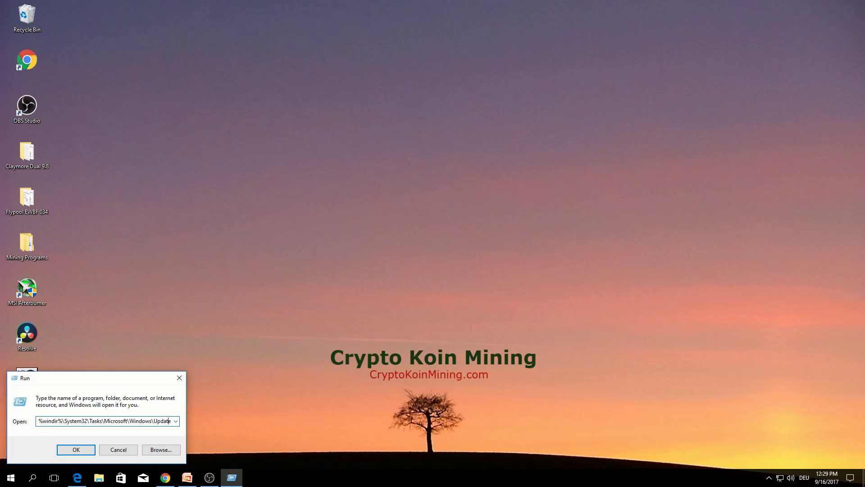
pyautogui.press('Right')
pyautogui.press('Right')
pyautogui.press('Right')
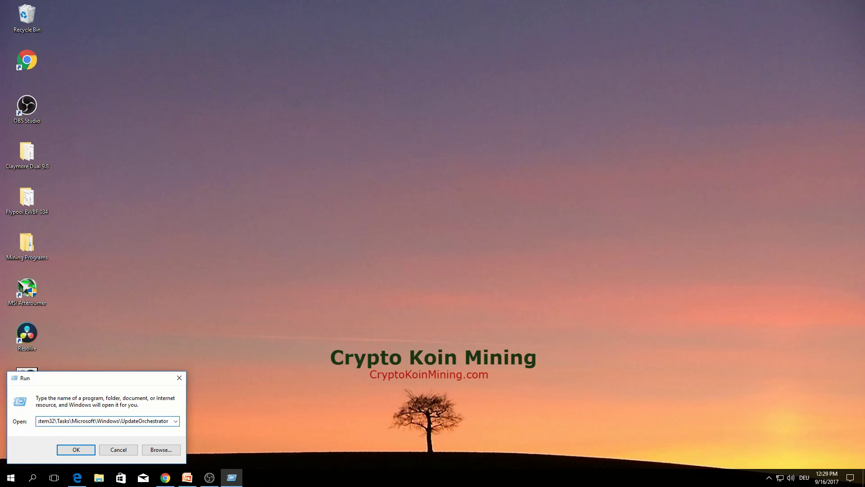
pyautogui.click(85, 451)
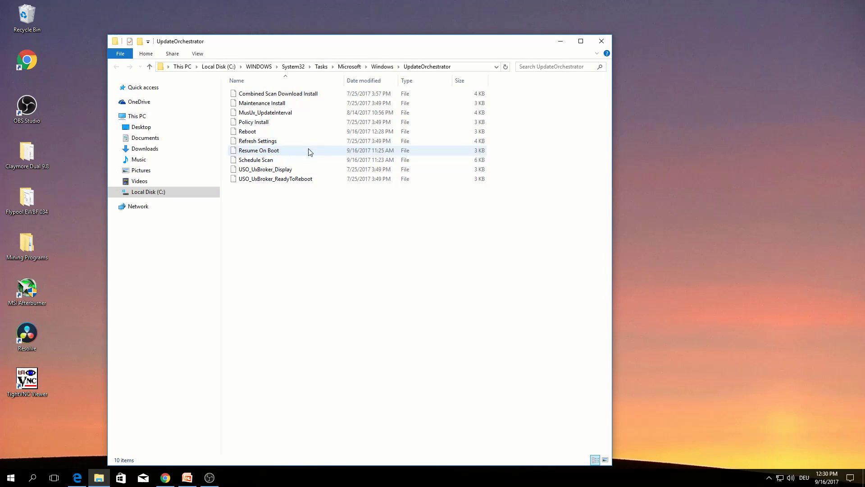
# Rename the Reboot task file to Reboot.old.
pyautogui.click(283, 131)
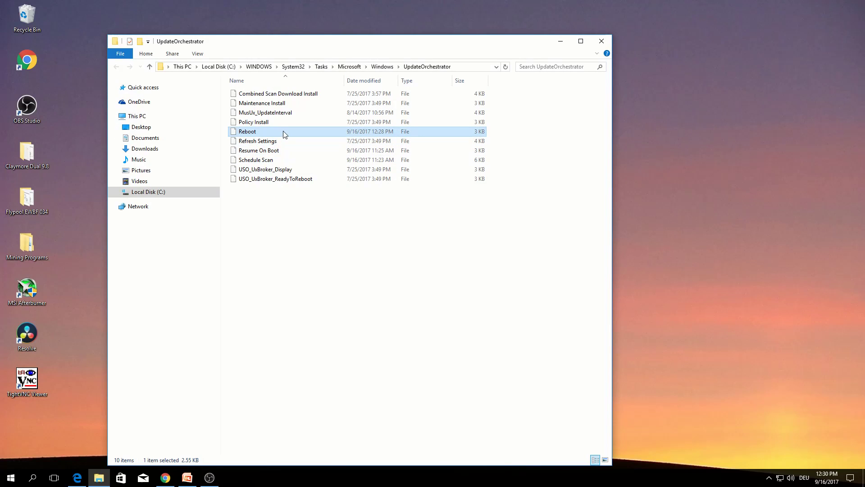
pyautogui.rightClick(283, 131)
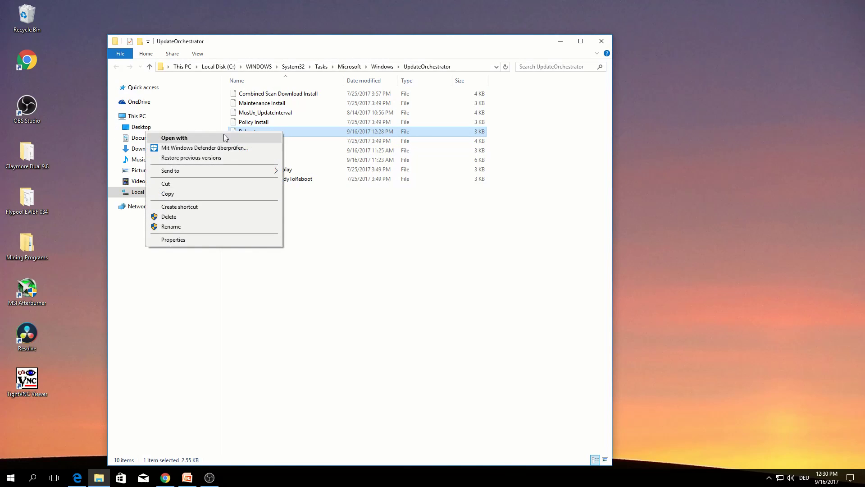
pyautogui.click(172, 226)
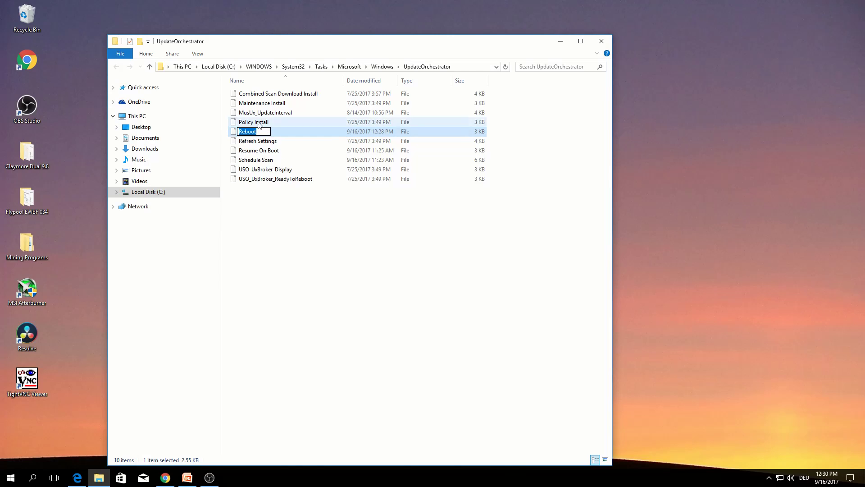
pyautogui.click(264, 133)
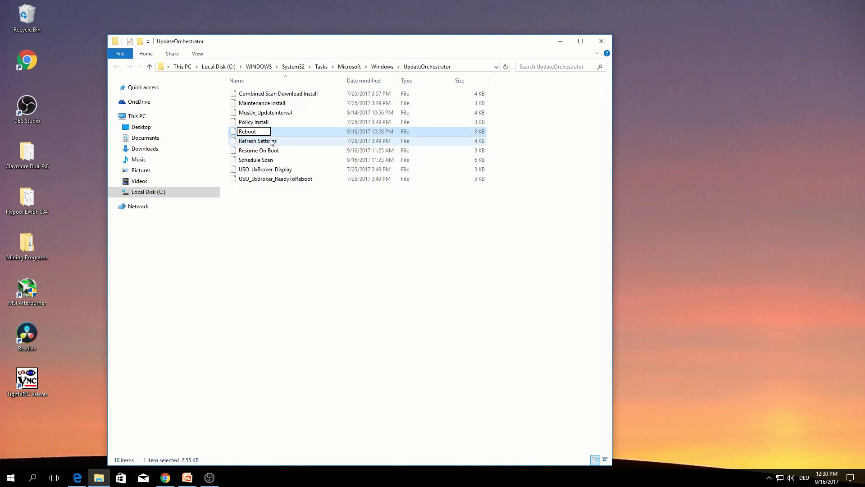
pyautogui.write('.old')
pyautogui.press('BackSpace')
pyautogui.write('d')
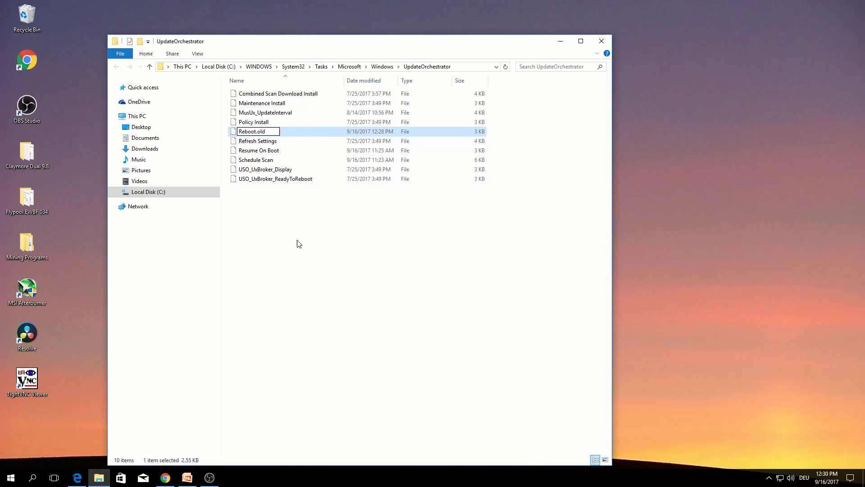
pyautogui.press('Return')
# Create a new folder in UpdateOrchestrator and name it Reboot.
pyautogui.click(288, 218)
pyautogui.rightClick(287, 216)
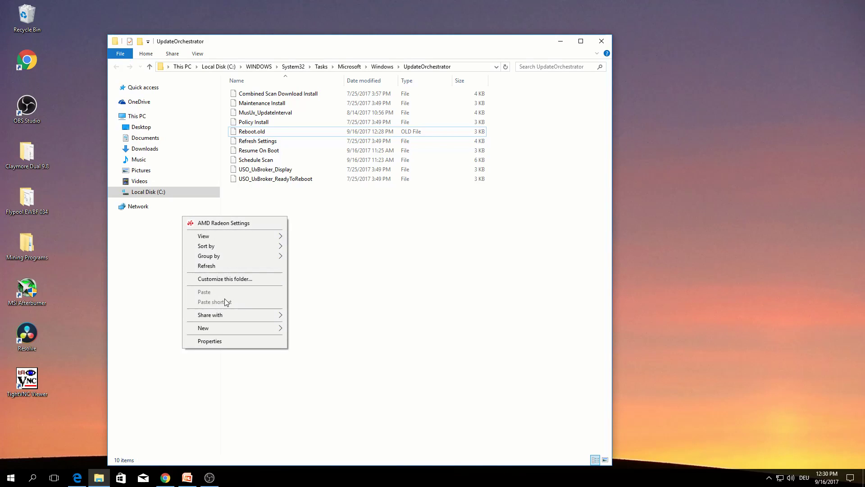
pyautogui.moveTo(233, 328)
pyautogui.click(150, 329)
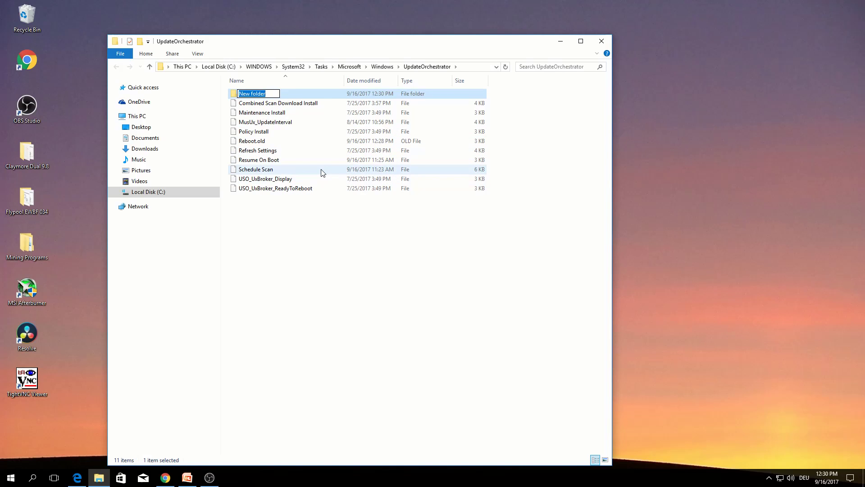
pyautogui.write('Reboooot')
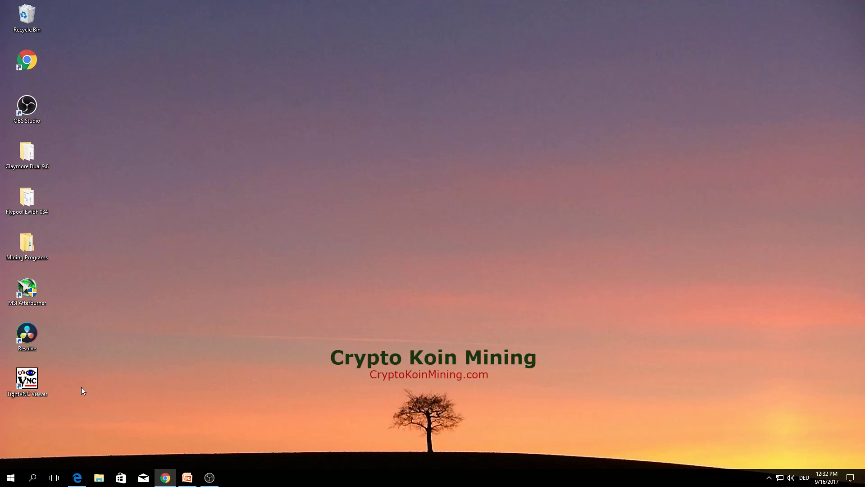
# Reopen the UpdateOrchestrator folder via Run and delete the Reboot folder with administrator permission.
pyautogui.rightClick(14, 481)
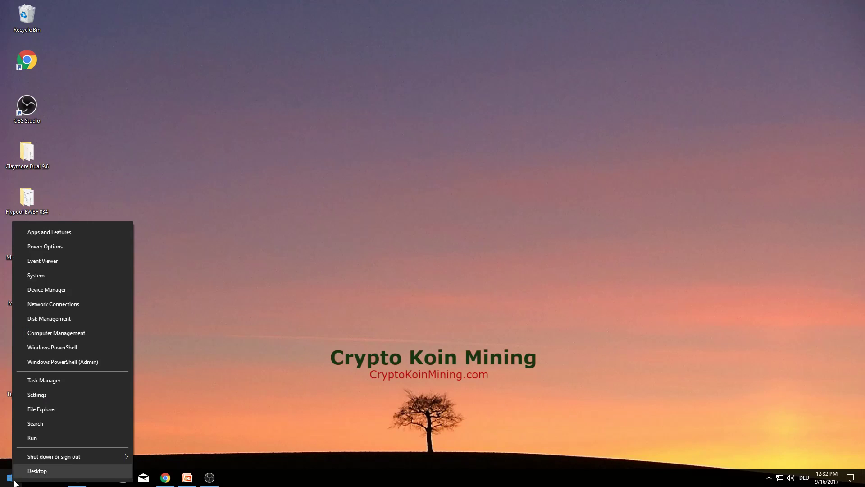
pyautogui.click(42, 438)
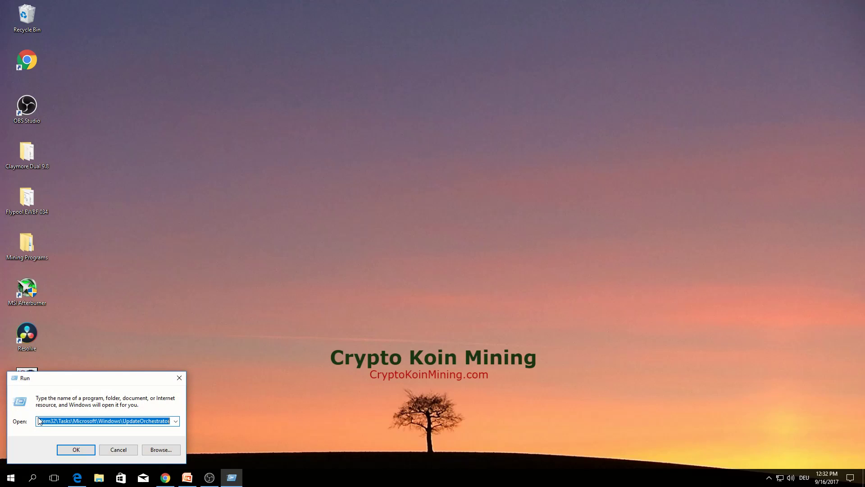
pyautogui.moveTo(40, 420); pyautogui.dragTo(226, 421)
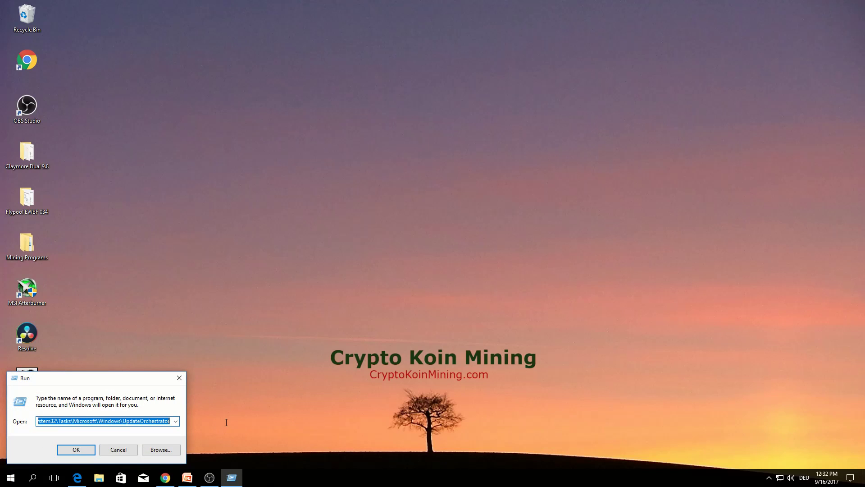
pyautogui.click(76, 453)
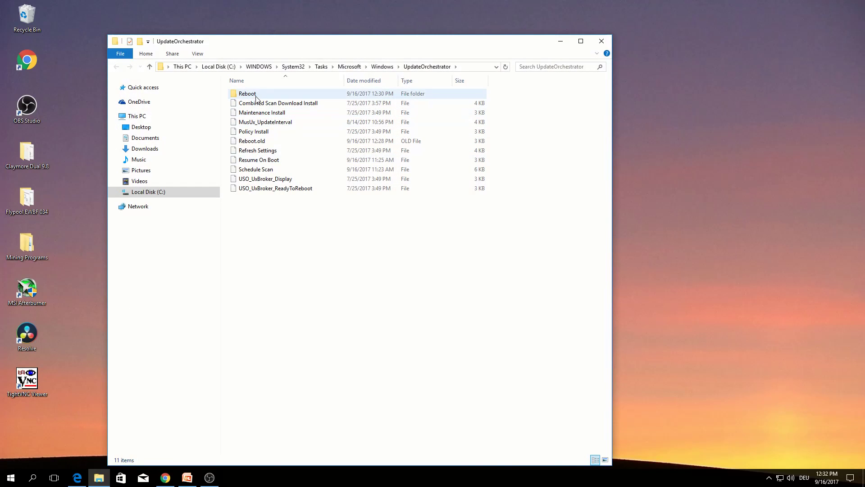
pyautogui.click(256, 95)
pyautogui.press('Delete')
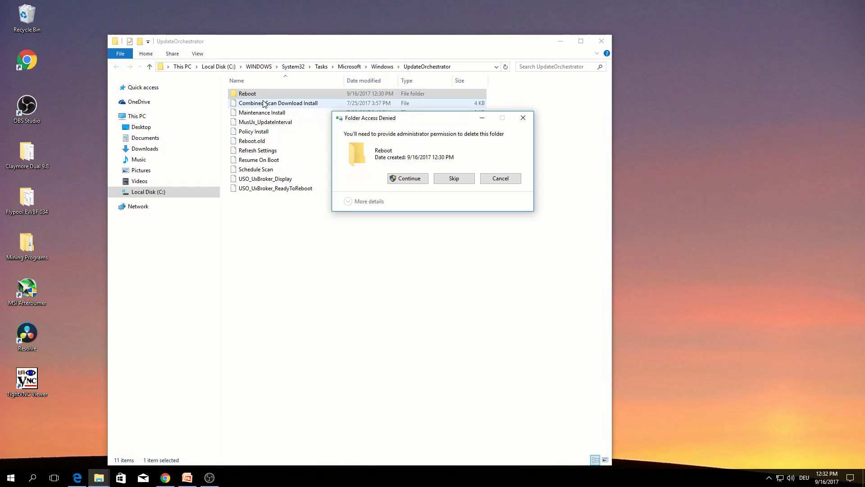
pyautogui.click(414, 179)
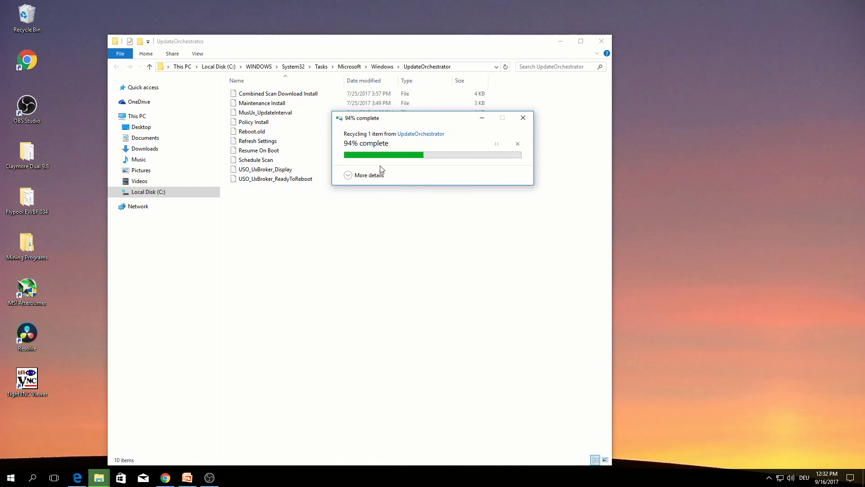
# Rename Reboot.old back to Reboot.
pyautogui.click(271, 132)
pyautogui.rightClick(271, 133)
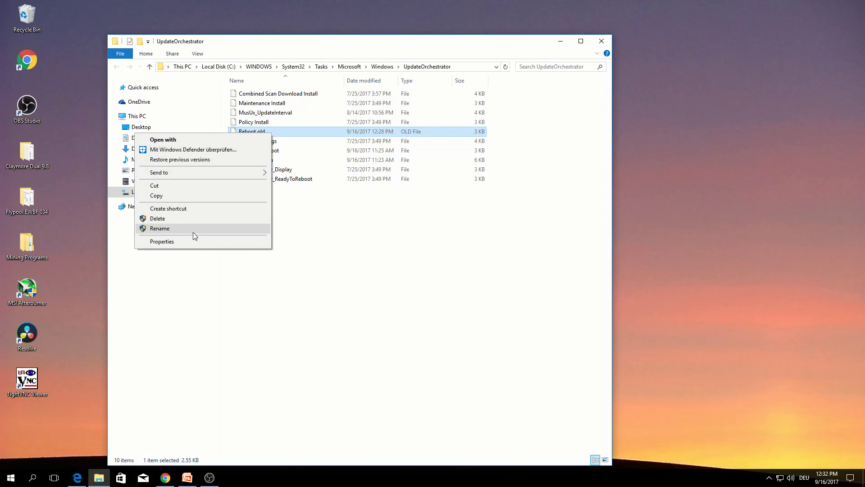
pyautogui.click(160, 228)
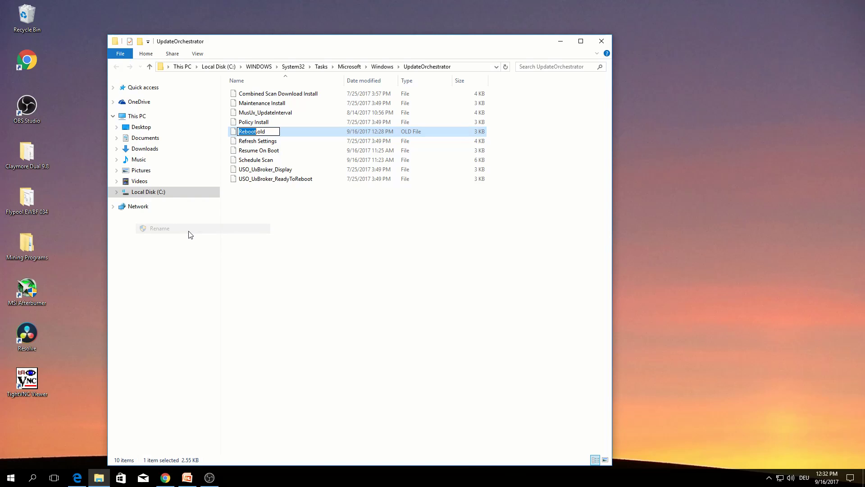
pyautogui.click(259, 132)
pyautogui.press('Delete')
pyautogui.press('Delete')
pyautogui.press('Delete')
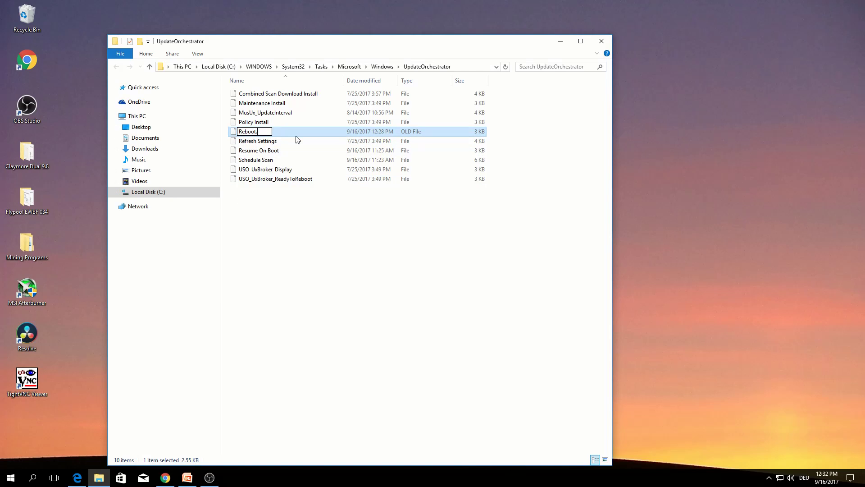
pyautogui.press('BackSpace')
pyautogui.press('Return')
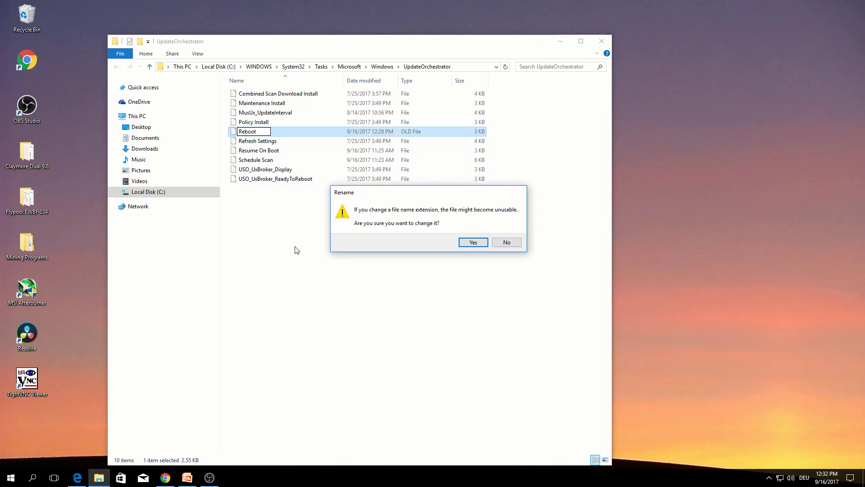